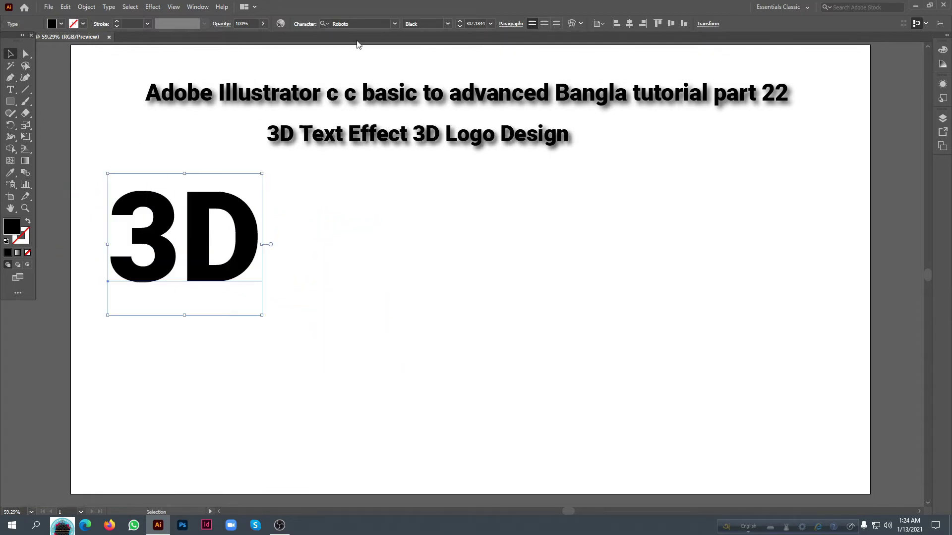
- Browse the font list while previewing other typefaces on the large "3D" text
key("t")
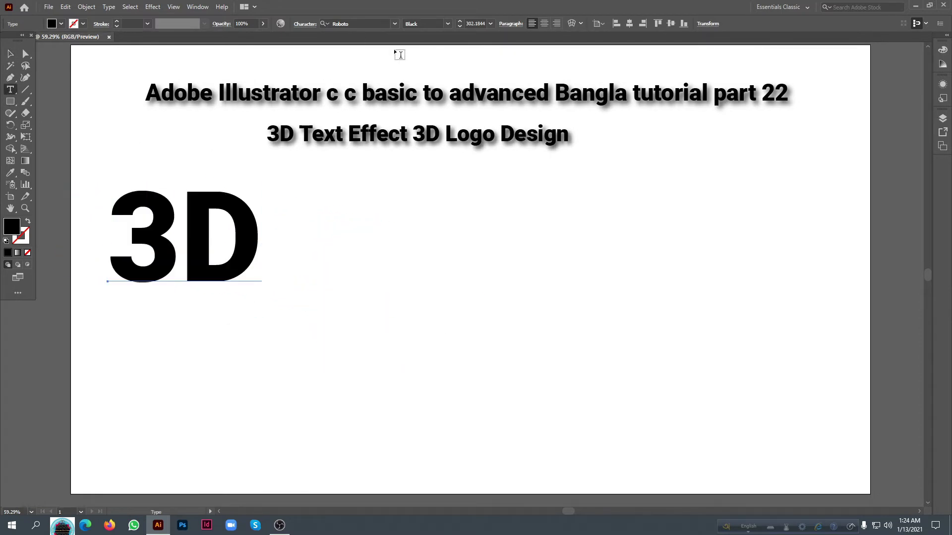
left_click(390, 23)
left_click(11, 55)
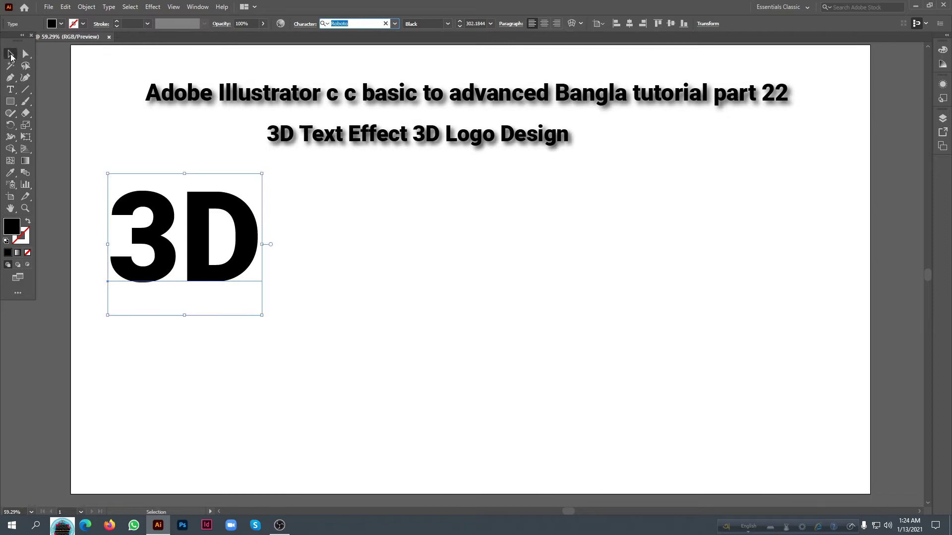
left_click(213, 238)
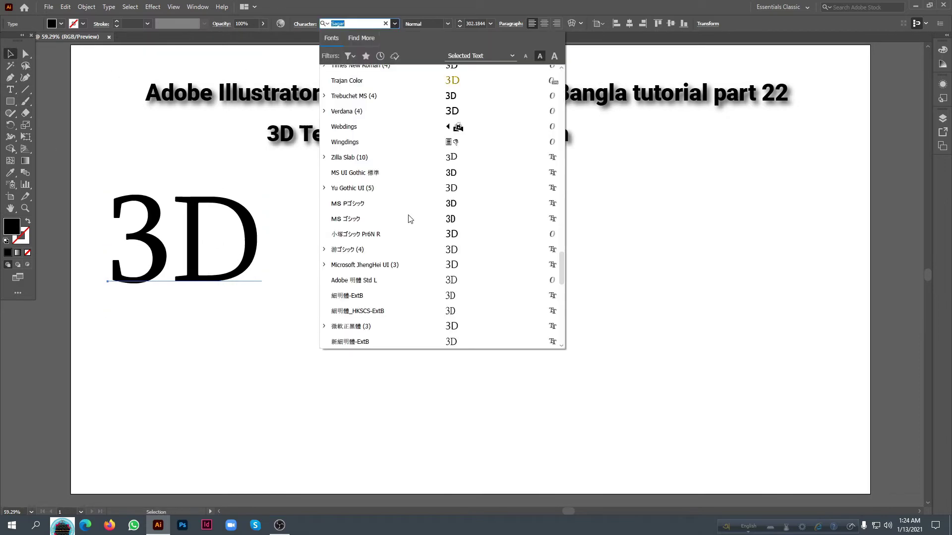
scroll(412, 234, "down", 10)
scroll(412, 234, "up", 15)
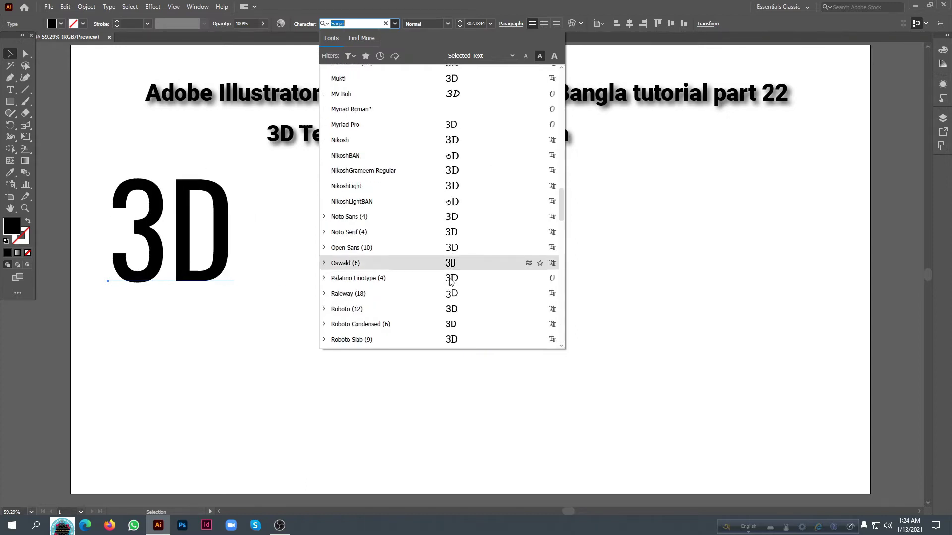
scroll(452, 247, "down", 1)
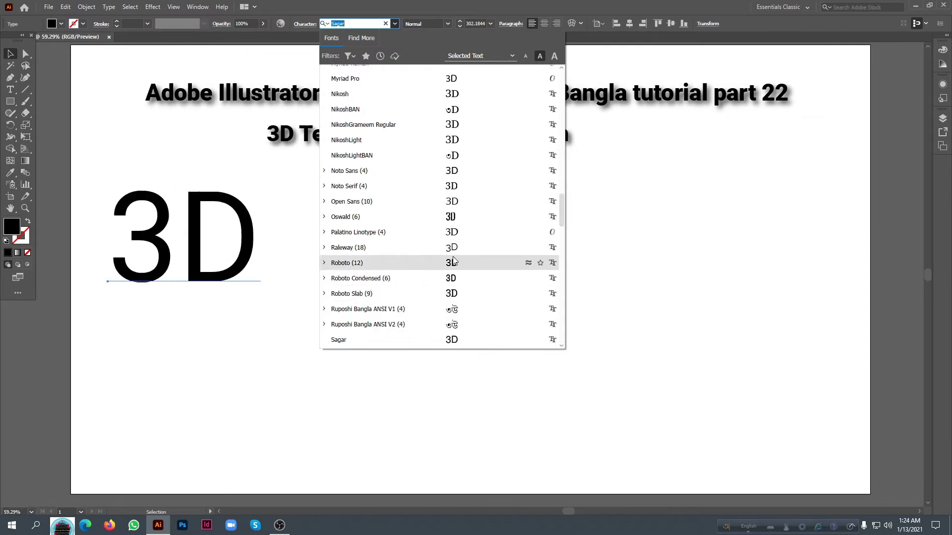
scroll(453, 251, "up", 5)
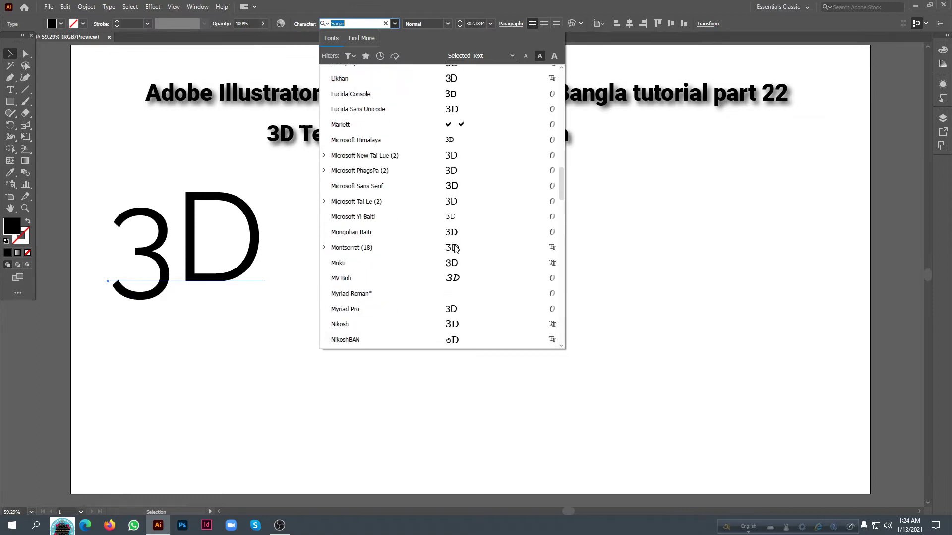
left_click(331, 94)
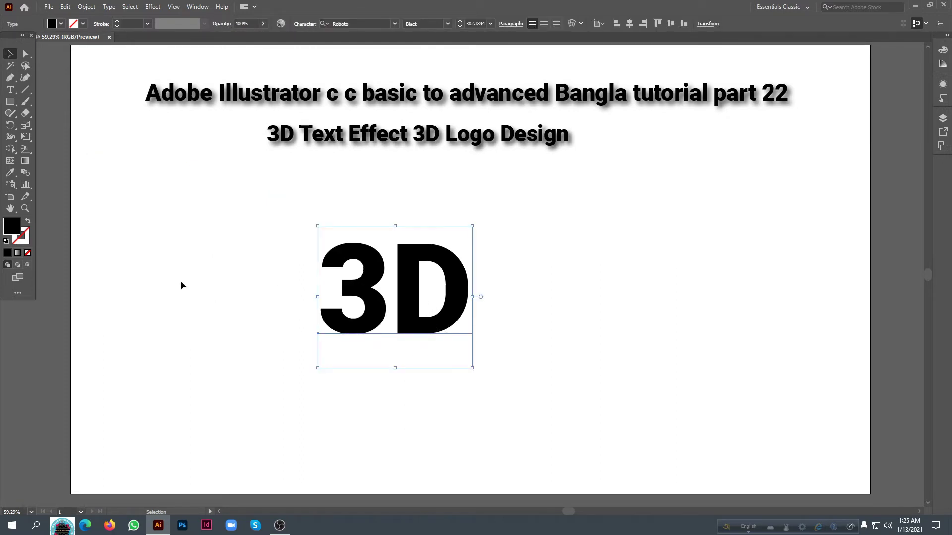
- Change the fill colour of the large "3D" text to bright magenta
double_click(11, 227)
left_click_drag(378, 276, 380, 254)
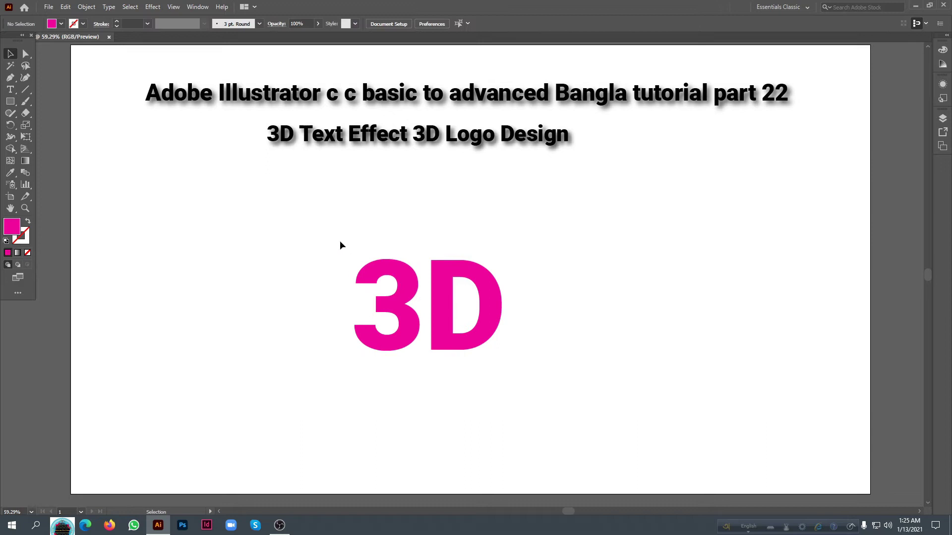
- Start the 3D Extrude & Bevel effect on the magenta "3D" text with the preview enabled
left_click_drag(340, 240, 511, 350)
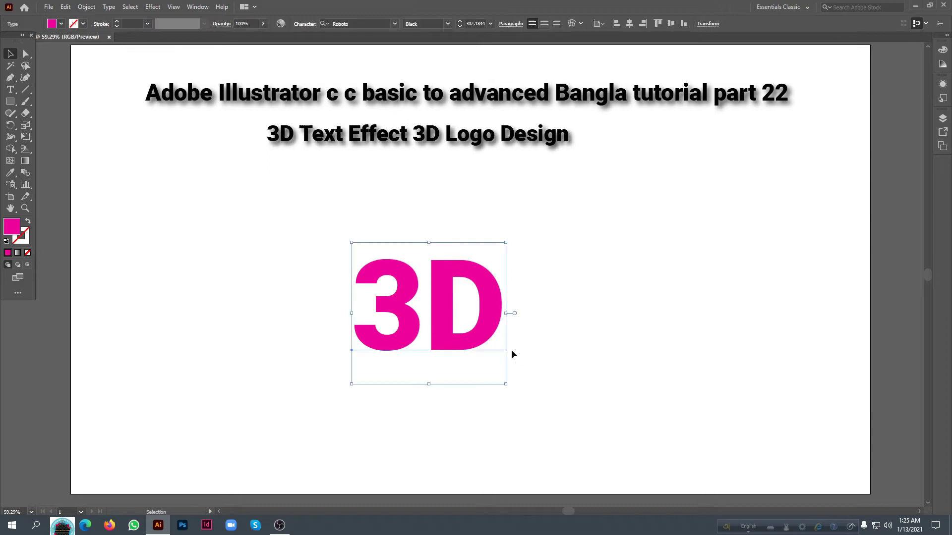
left_click(154, 10)
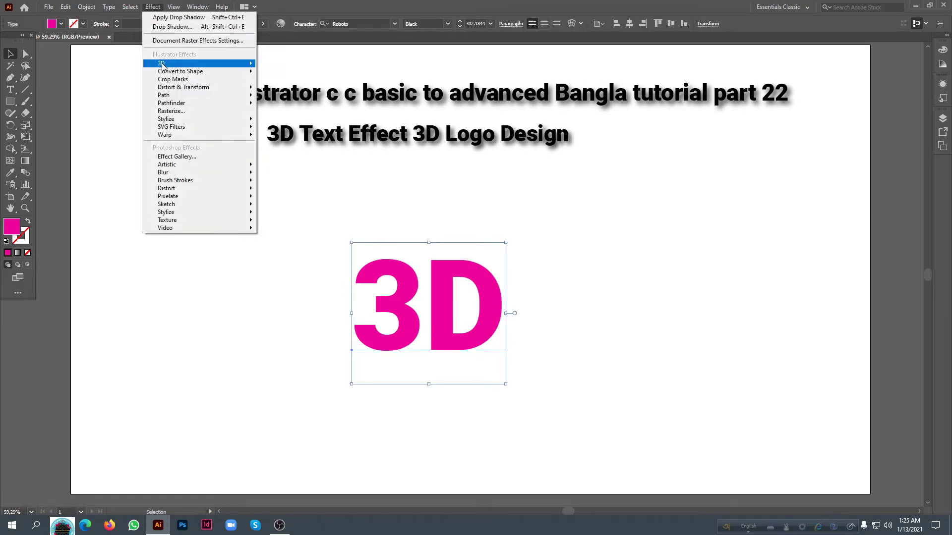
mouse_move(163, 67)
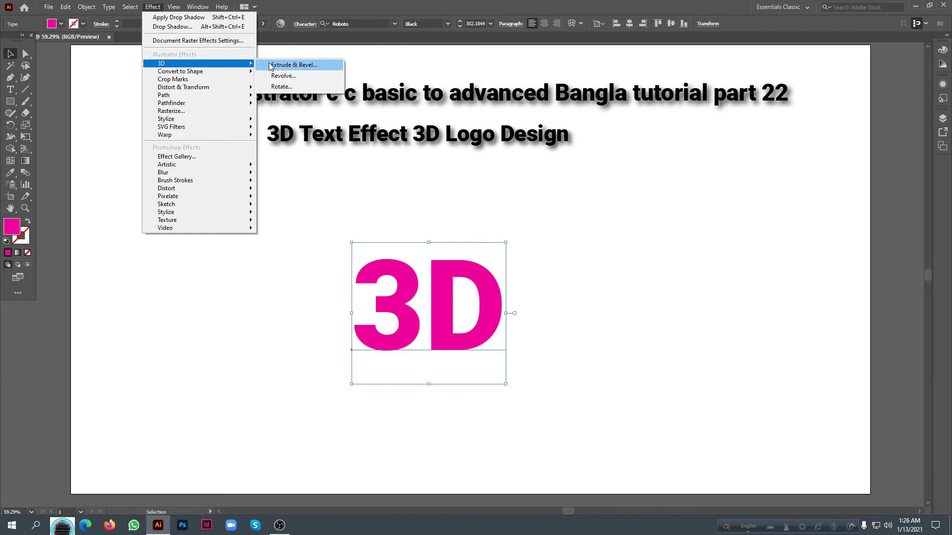
left_click(288, 66)
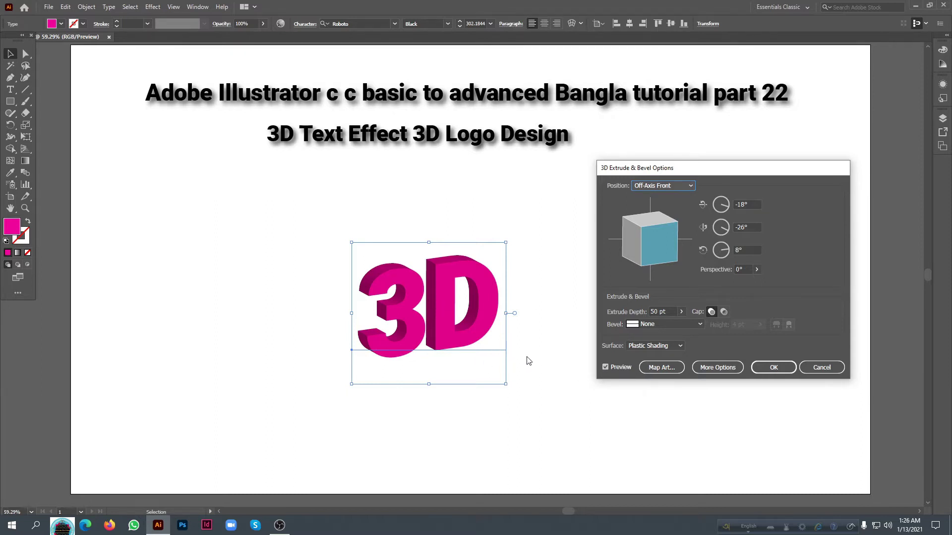
left_click_drag(733, 173, 716, 159)
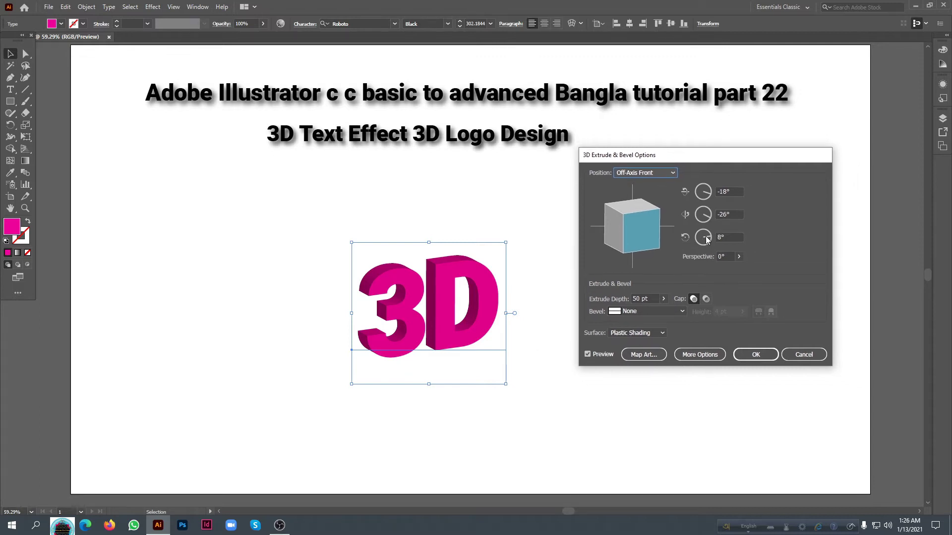
left_click(588, 354)
- Try the Custom Rotation and Front positions for the extruded text
left_click(651, 174)
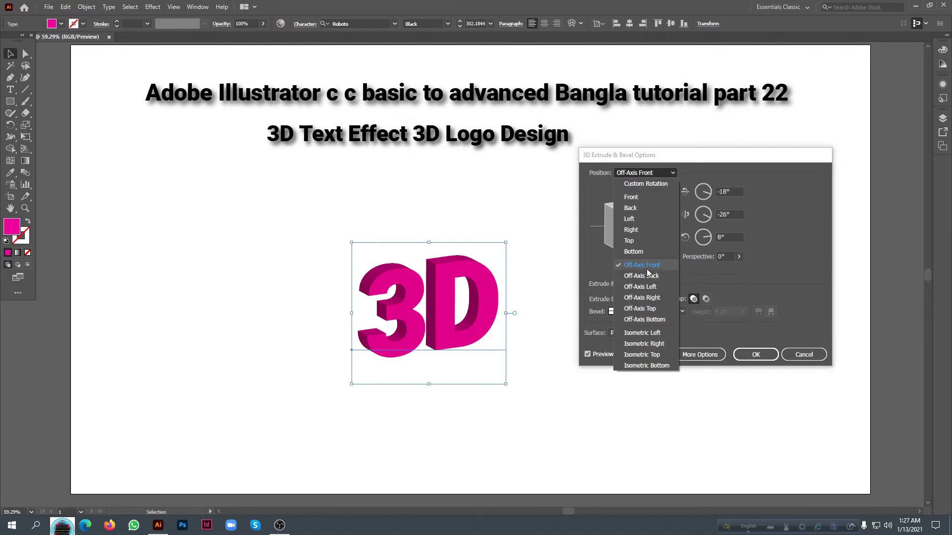
left_click(644, 183)
left_click(652, 171)
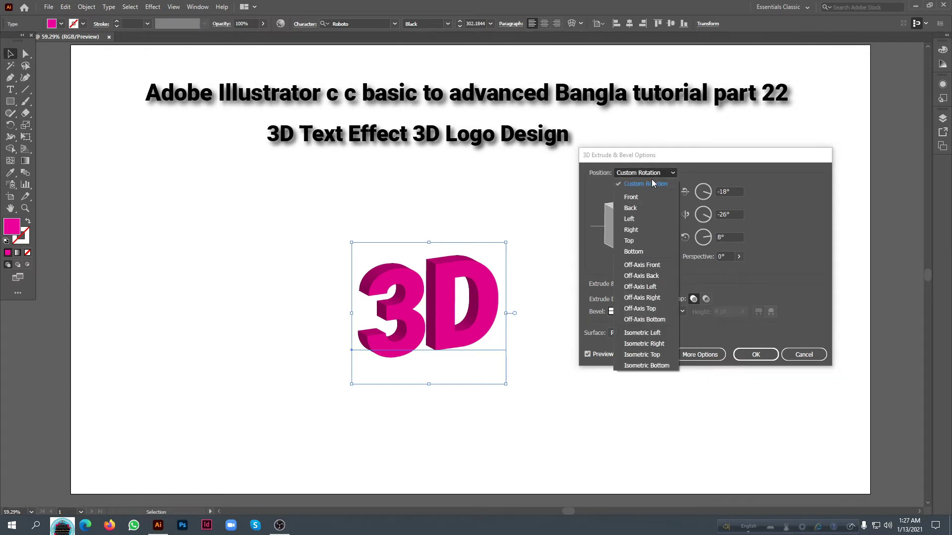
left_click(632, 198)
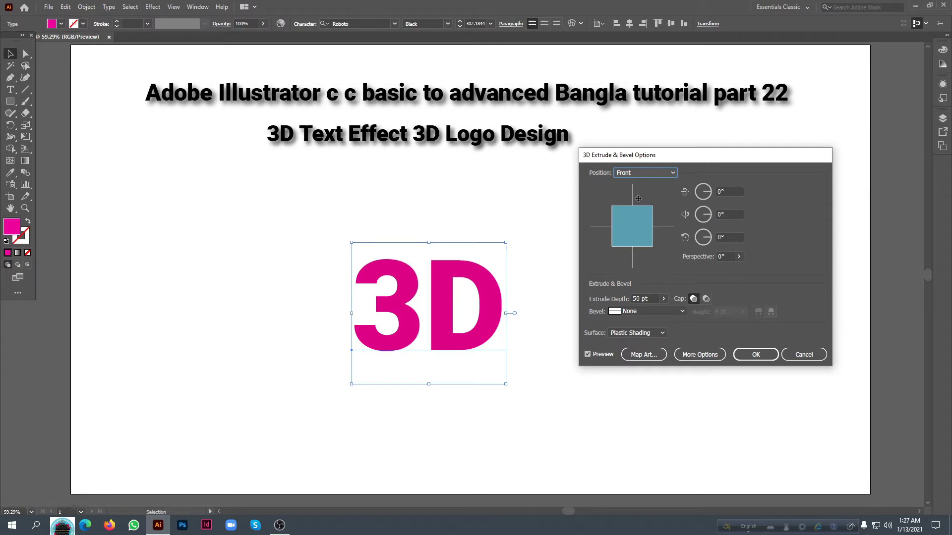
left_click(642, 175)
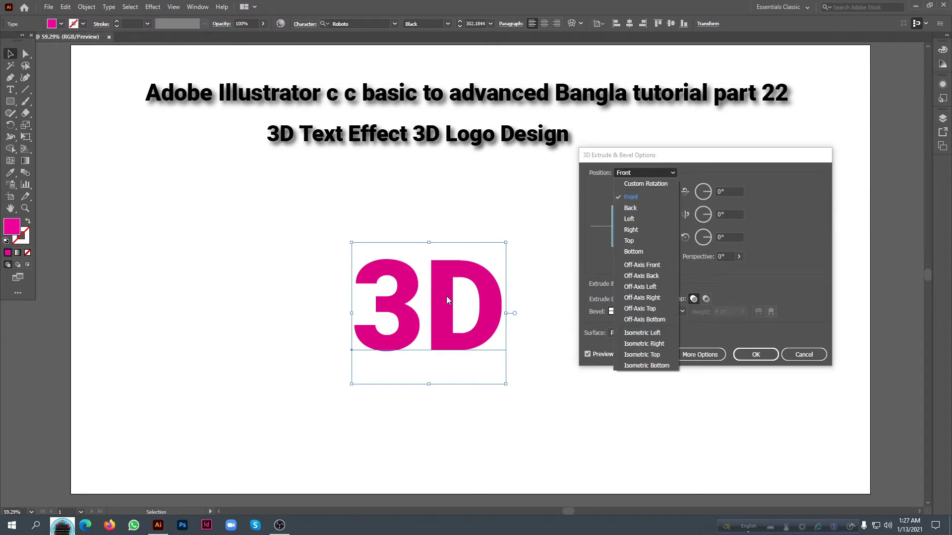
left_click_drag(610, 217, 614, 220)
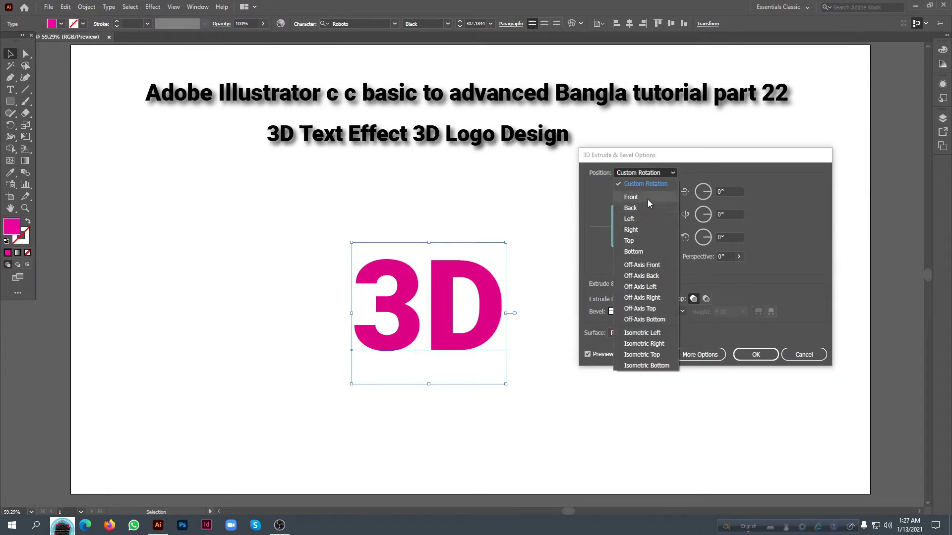
- Preview the extruded text in the Back, Left, Right, Top and Bottom positions in turn
left_click(638, 209)
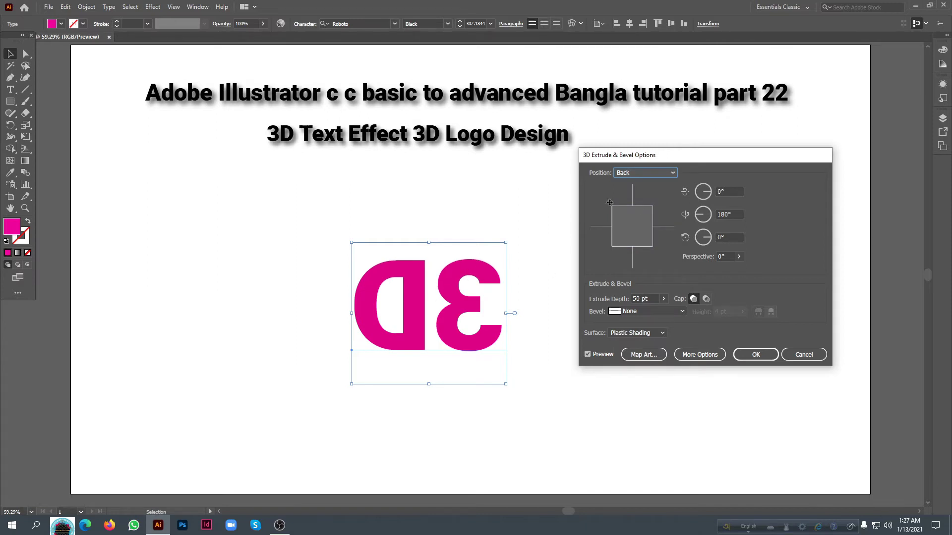
left_click(650, 174)
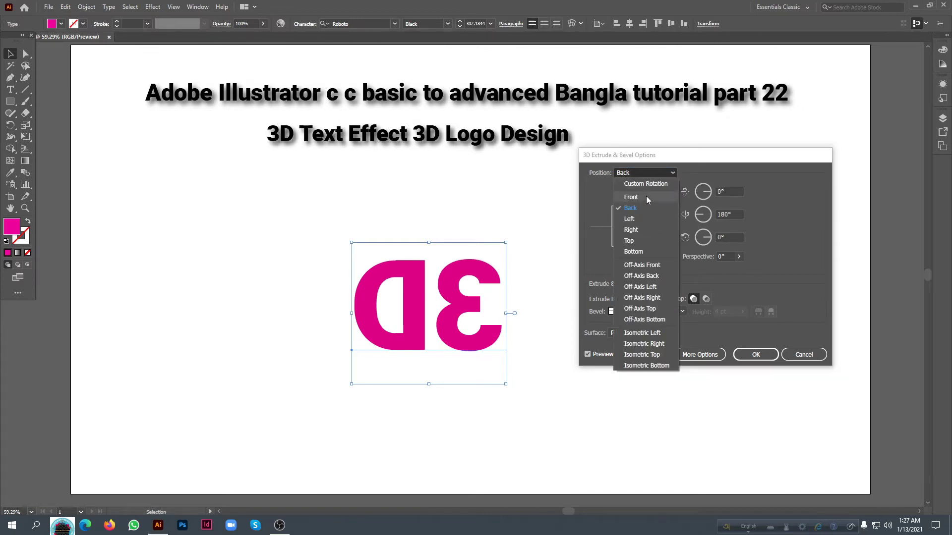
left_click(640, 220)
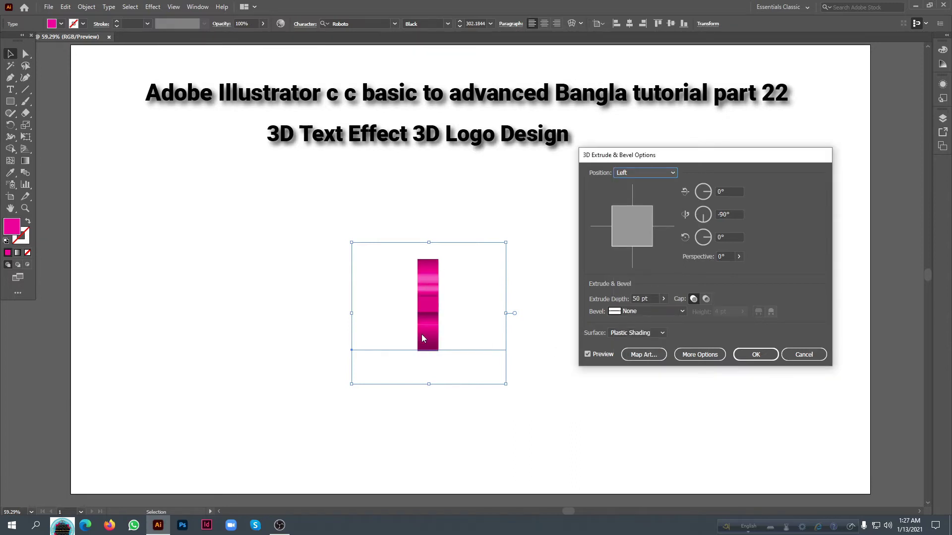
left_click(656, 175)
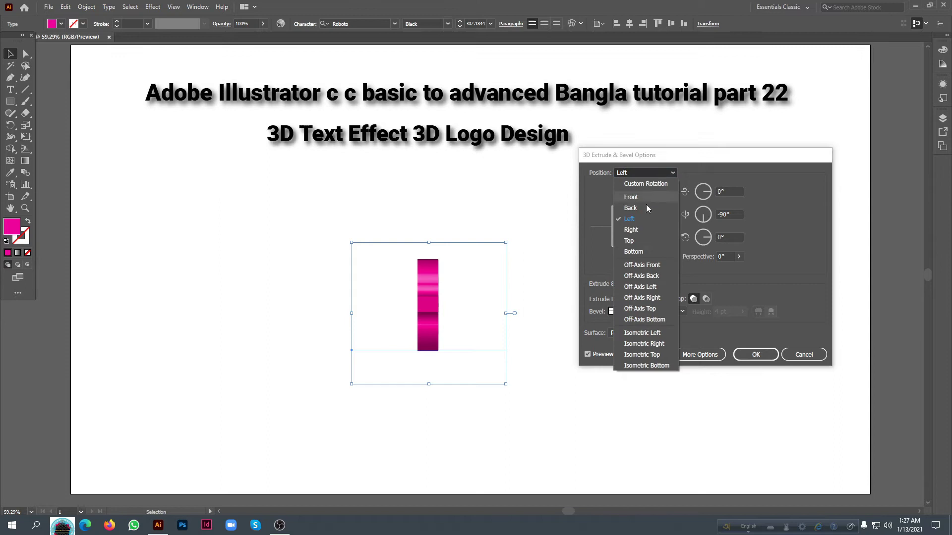
left_click(636, 232)
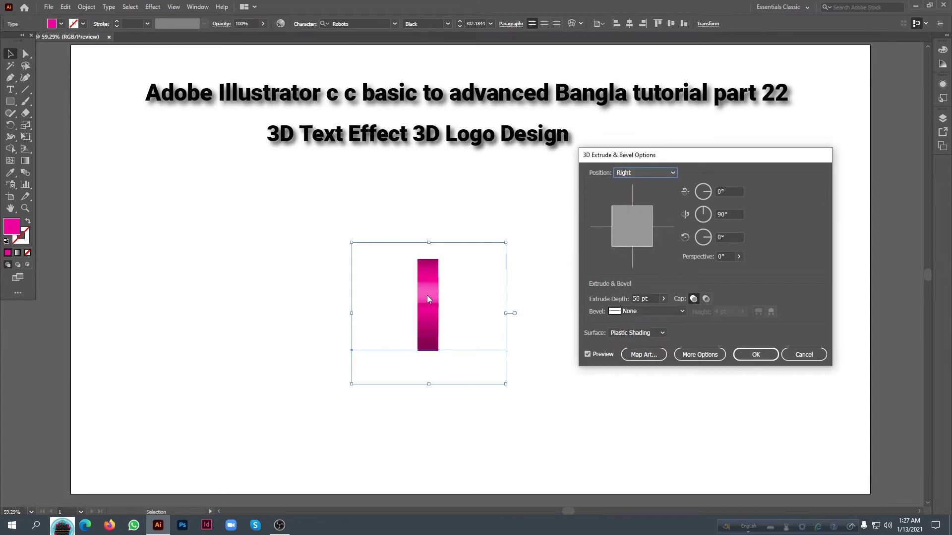
left_click(651, 175)
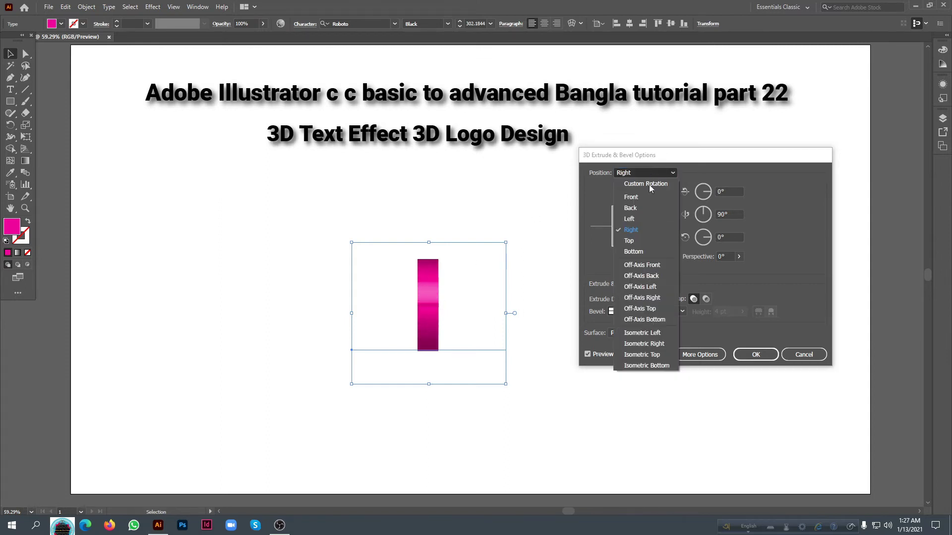
left_click(629, 241)
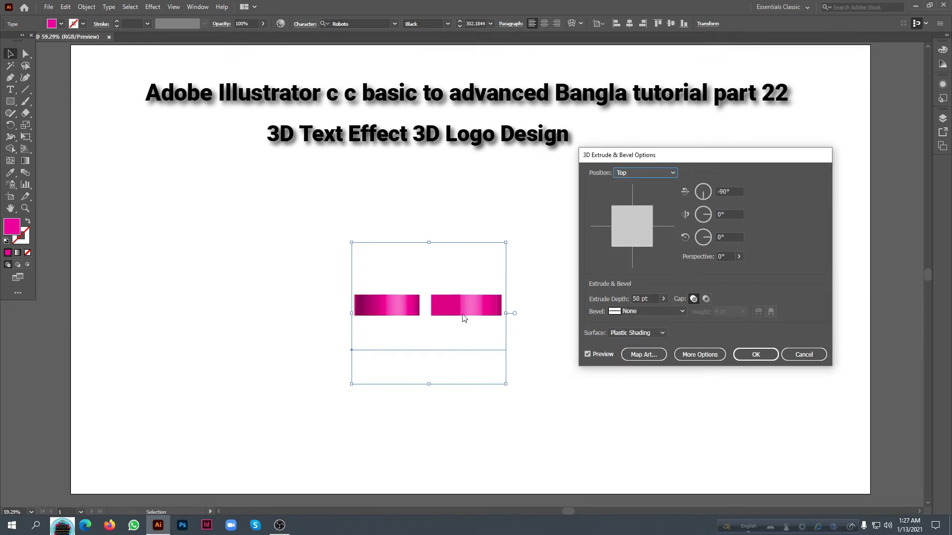
left_click(647, 174)
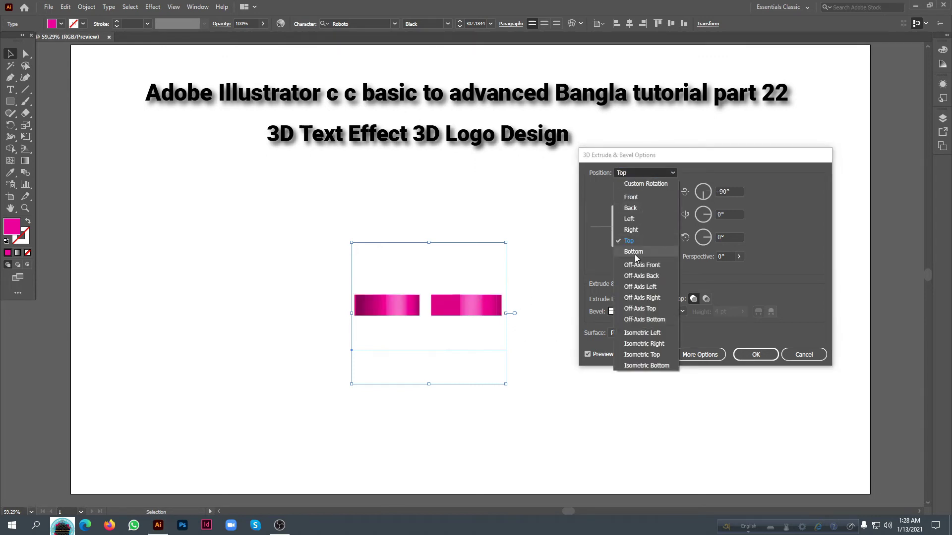
left_click(634, 255)
- Preview the Off-Axis Back, Off-Axis Left and Off-Axis Bottom positions, and return to Off-Axis Front
left_click(644, 172)
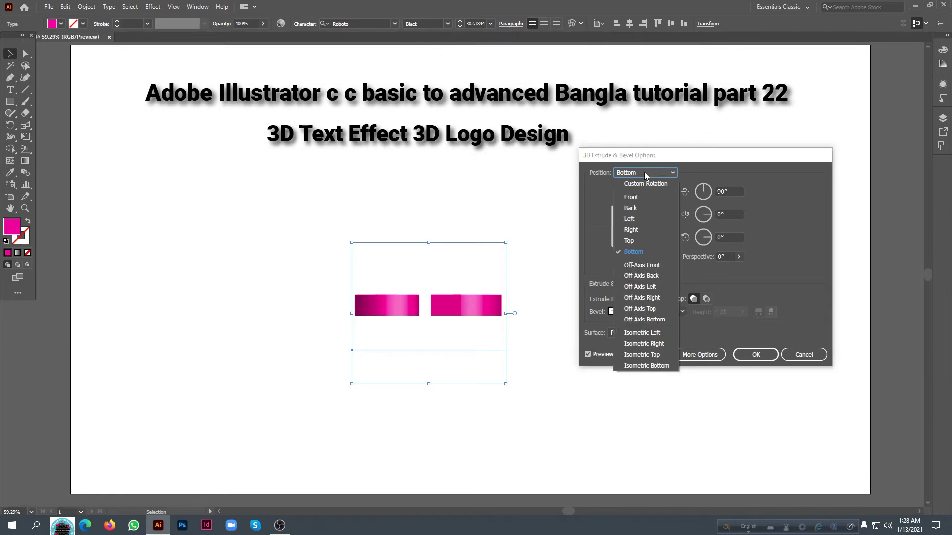
left_click(646, 275)
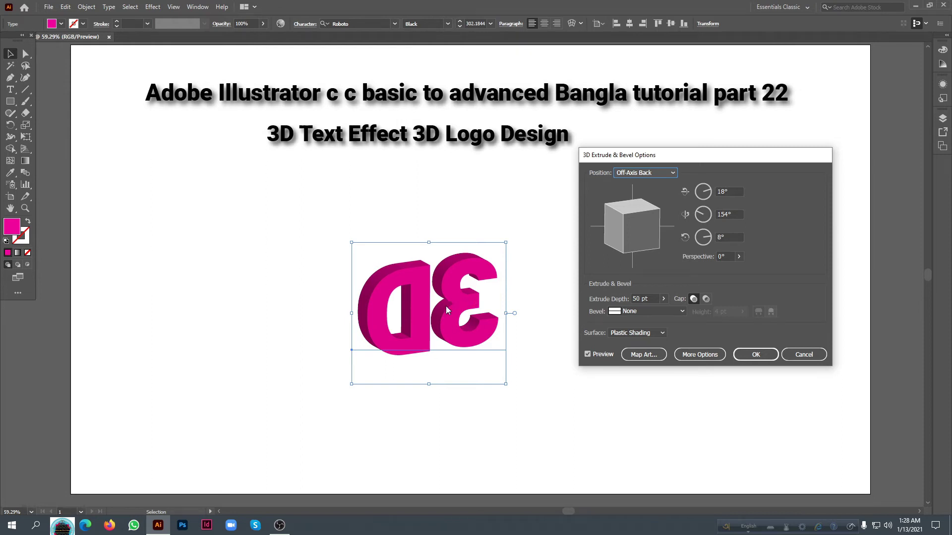
left_click(653, 172)
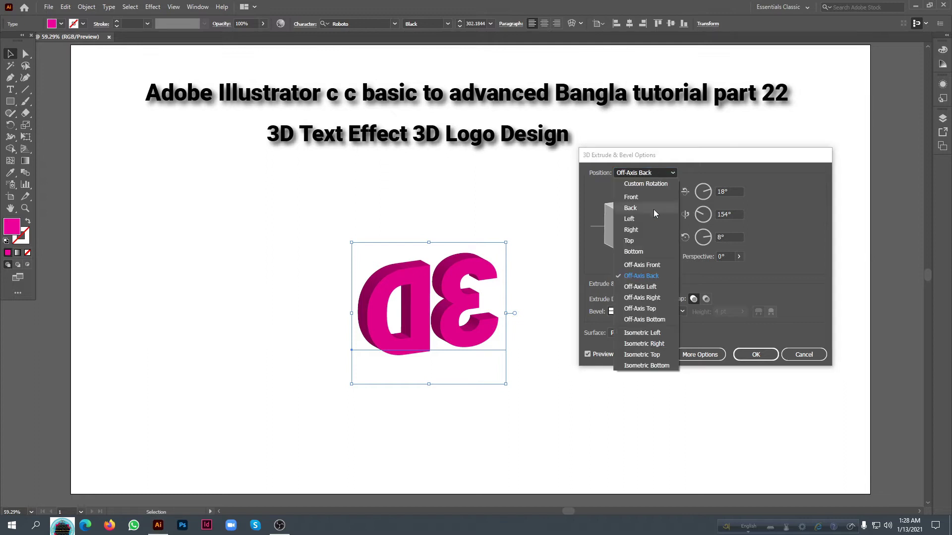
left_click(640, 288)
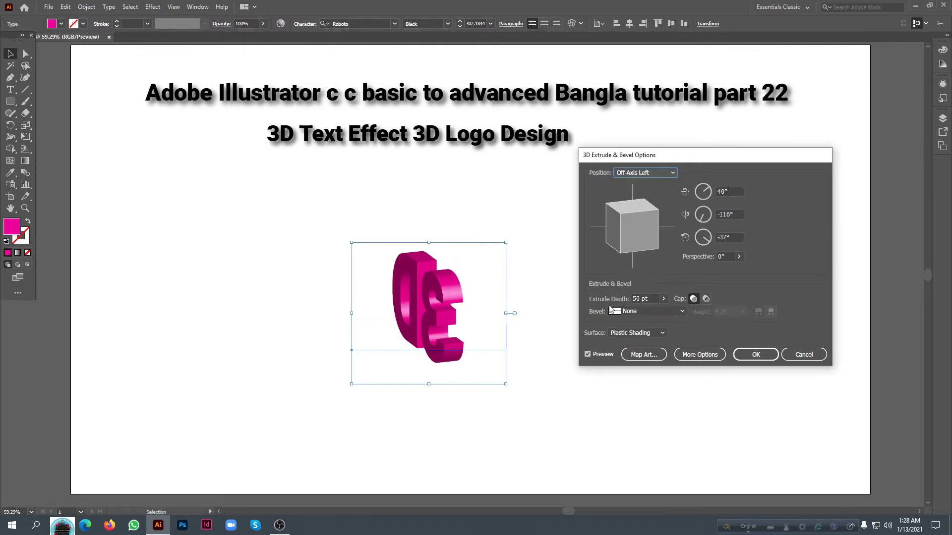
left_click(650, 173)
left_click(638, 319)
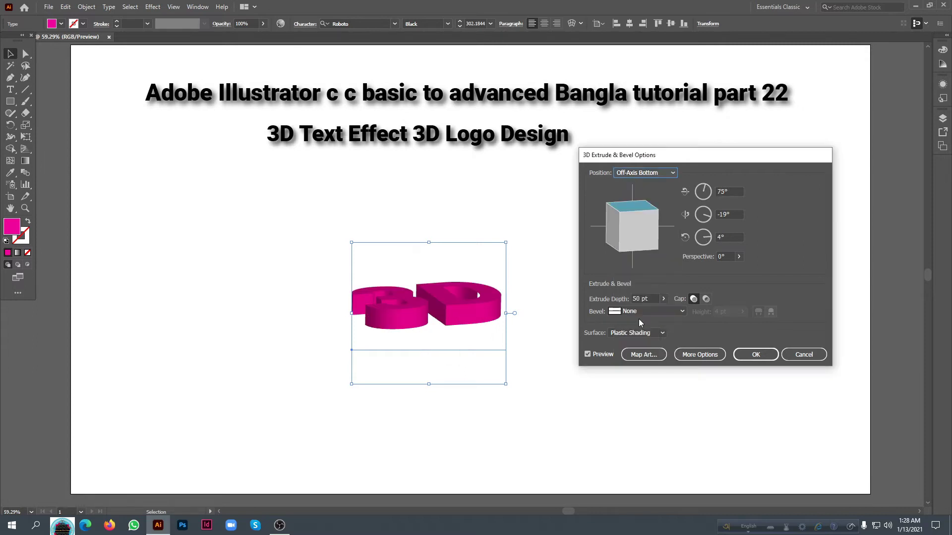
left_click(661, 174)
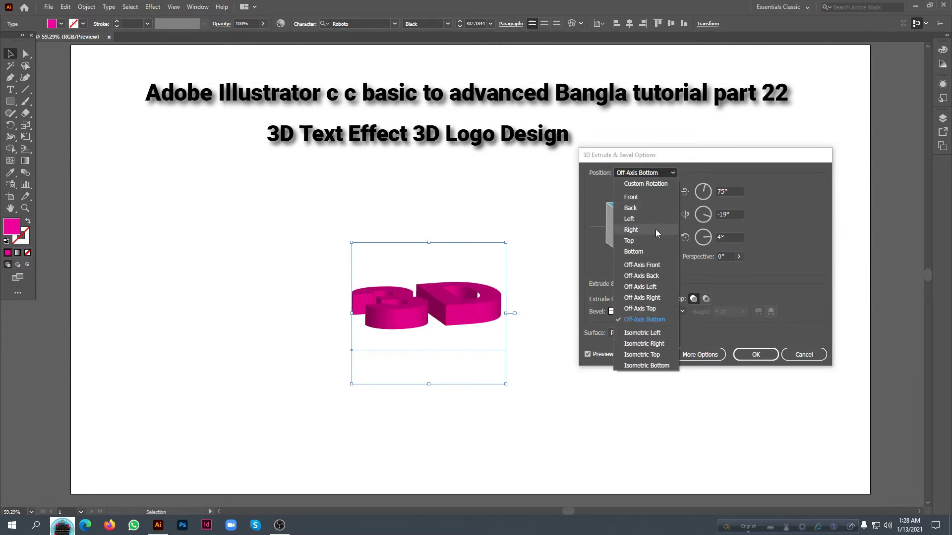
left_click(645, 266)
left_click(655, 177)
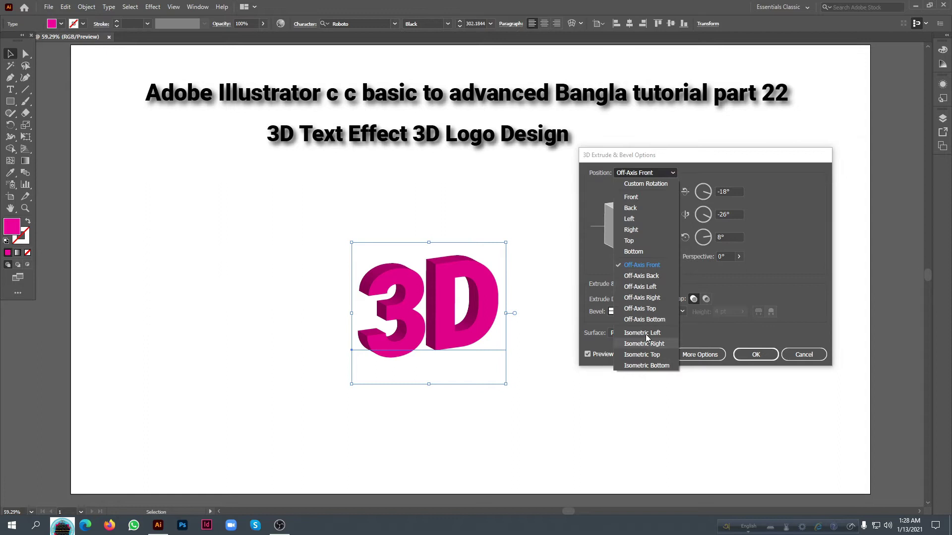
left_click(603, 197)
- Set the extruded text's rotation around the X axis to 5°
left_click(734, 191)
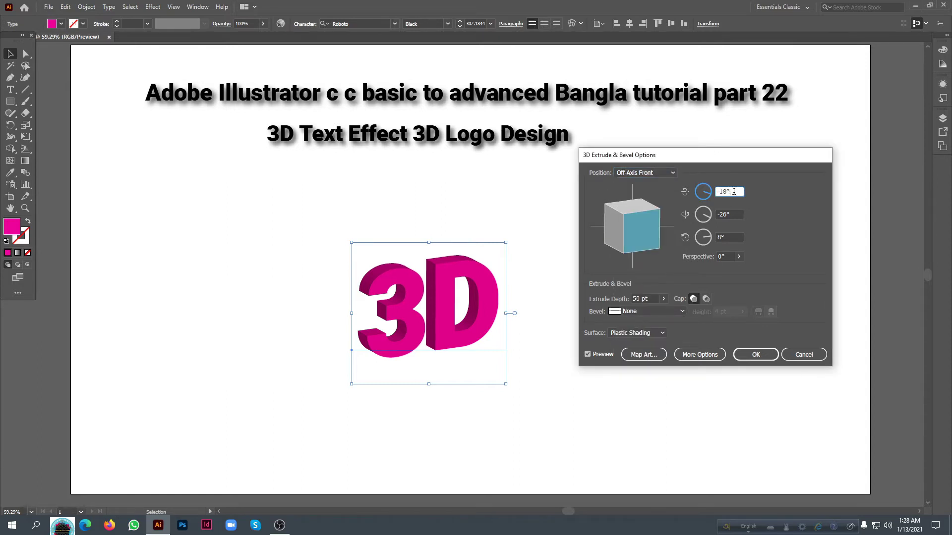
type("5")
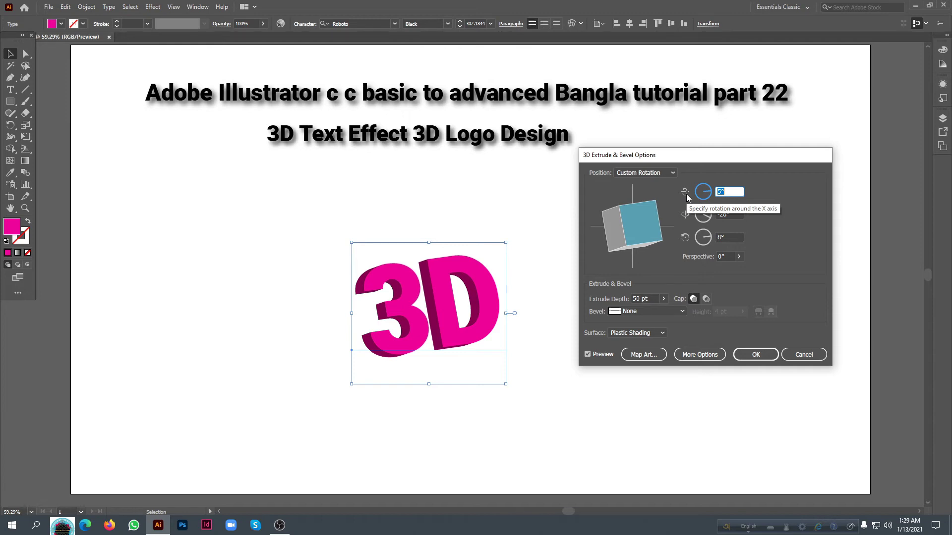
- Adjust the extruded text's rotation around the X axis in single-degree increments, settling on 38°
left_click(737, 191)
key("Up")
key("Up")
key("Up")
key("Up")
key("Up")
key("Up")
key("Up")
key("Up")
key("Up")
key("Up")
key("Up")
key("Up")
key("Up")
key("Up")
key("Up")
key("Up")
key("Up")
key("Up")
key("Up")
key("Up")
key("Up")
key("Up")
key("Up")
key("Up")
key("Up")
key("Up")
key("Up")
key("Up")
key("Up")
key("Up")
key("Up")
key("Up")
key("Up")
key("Up")
key("Up")
key("Up")
key("Up")
key("Up")
key("Up")
key("Up")
key("Down")
key("Down")
key("Down")
key("Down")
key("Down")
key("Down")
key("Down")
key("Down")
key("Down")
key("Down")
key("Down")
key("Down")
key("Down")
key("Down")
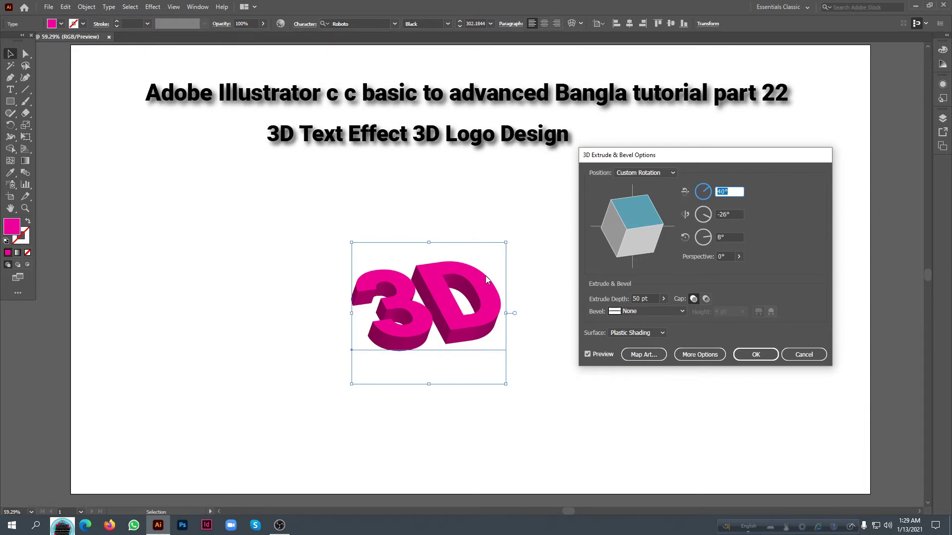
key("Up")
key("Up")
key("Up")
key("Up")
key("Up")
key("Up")
key("Up")
key("Up")
key("Up")
key("Up")
key("Up")
key("Down")
key("Down")
key("Down")
key("Down")
key("Down")
key("Down")
key("Down")
key("Down")
key("Down")
key("Down")
key("Down")
key("Down")
key("Down")
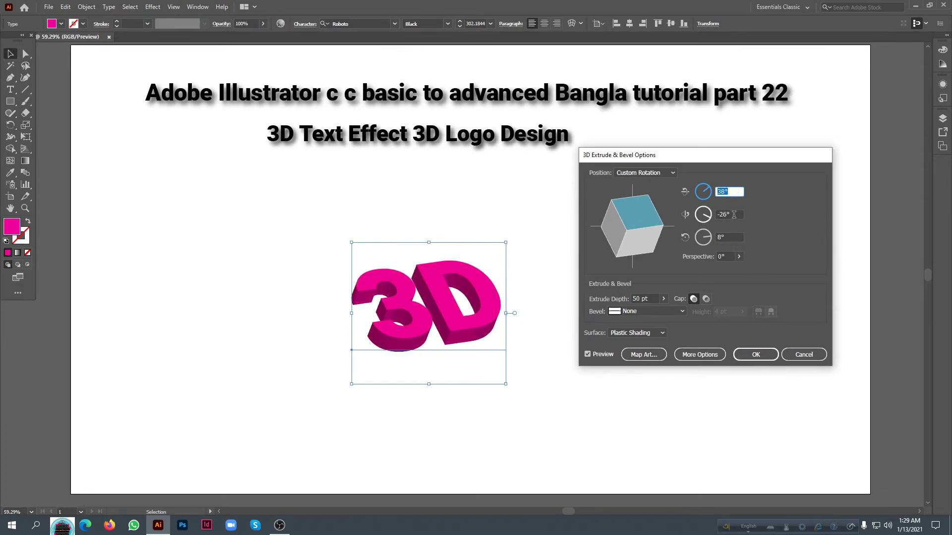
- Increase the extruded text's rotation around the Y axis to 43°
left_click(734, 214)
key("Up")
key("Up")
key("Up")
key("Up")
key("Up")
key("Up")
key("Up")
key("Up")
key("Up")
key("Up")
key("Up")
key("Up")
key("Up")
key("Up")
key("Up")
key("Up")
key("Up")
key("Up")
key("Up")
key("Up")
key("Up")
key("Up")
key("Up")
key("Up")
key("Up")
key("Up")
key("Up")
key("Up")
key("Up")
key("Up")
key("Up")
key("Up")
key("Up")
key("Up")
key("Up")
key("Up")
key("Up")
key("Up")
key("Up")
key("Up")
key("Up")
key("Up")
key("Up")
key("Up")
key("Up")
key("Up")
key("Up")
key("Up")
key("Up")
key("Up")
key("Up")
key("Up")
key("Up")
key("Up")
key("Up")
key("Up")
key("Up")
key("Up")
key("Up")
key("Up")
- Try rotating the extruded text around the Z axis past 107° in small increments, and restore the Off-Axis Front position
left_click(736, 237)
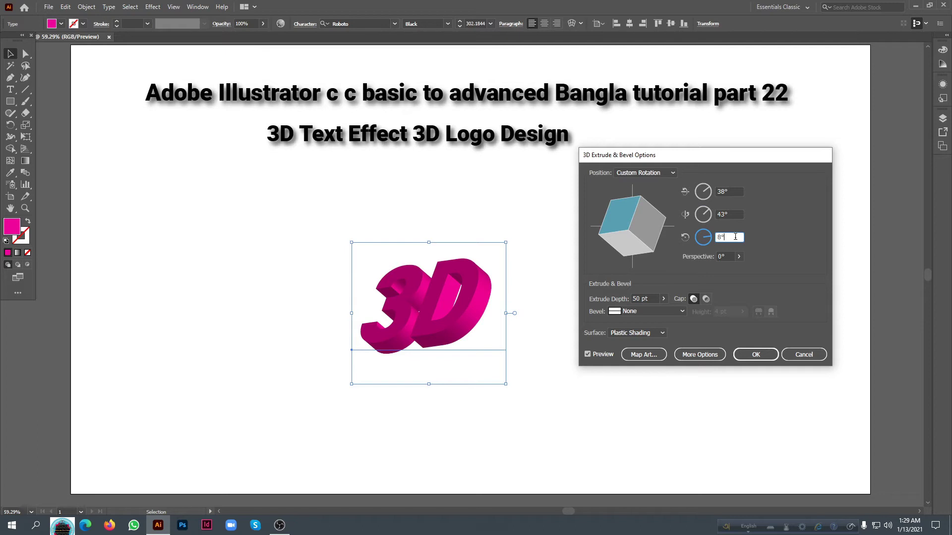
key("Up")
key("Up")
key("Up")
key("Up")
key("Up")
key("Up")
key("Up")
key("Up")
key("Up")
key("Up")
key("Up")
key("Up")
key("Up")
key("Up")
key("Up")
key("Up")
key("Up")
key("Up")
key("Up")
key("Up")
key("Up")
key("Up")
key("Up")
key("Up")
key("Up")
key("Up")
key("Up")
key("Up")
key("Up")
key("Up")
key("Up")
key("Up")
key("Up")
key("Up")
key("Up")
key("Up")
key("Up")
key("Up")
key("Up")
key("Up")
key("Up")
key("Up")
key("Up")
key("Up")
key("Up")
key("Up")
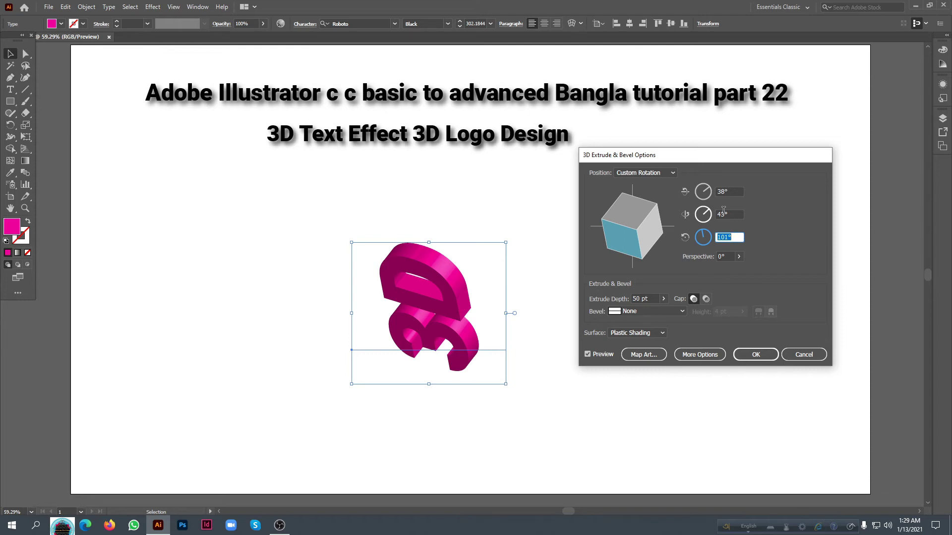
key("Up")
key("Up")
key("Up")
key("Up")
key("Up")
key("Up")
key("Up")
key("Up")
key("Up")
key("Up")
key("Up")
key("Up")
key("Up")
key("Up")
key("Up")
key("Up")
key("Up")
key("Up")
key("Up")
key("Up")
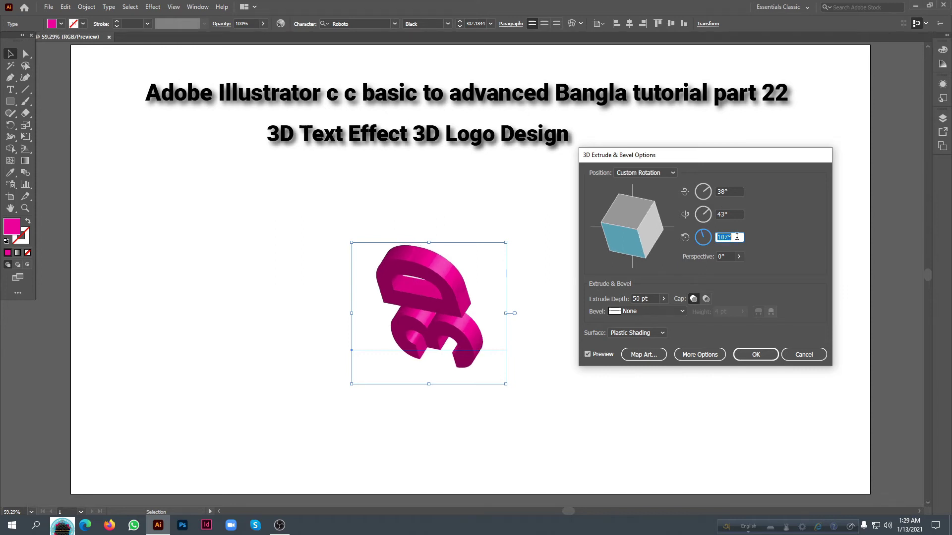
key("Up")
key("Up")
key("Up")
key("Up")
key("Up")
key("Up")
key("Up")
key("Up")
key("Up")
key("Up")
key("Up")
key("Up")
key("Up")
key("Up")
key("Up")
key("Up")
key("Up")
key("Up")
key("Up")
key("Up")
left_click(732, 256)
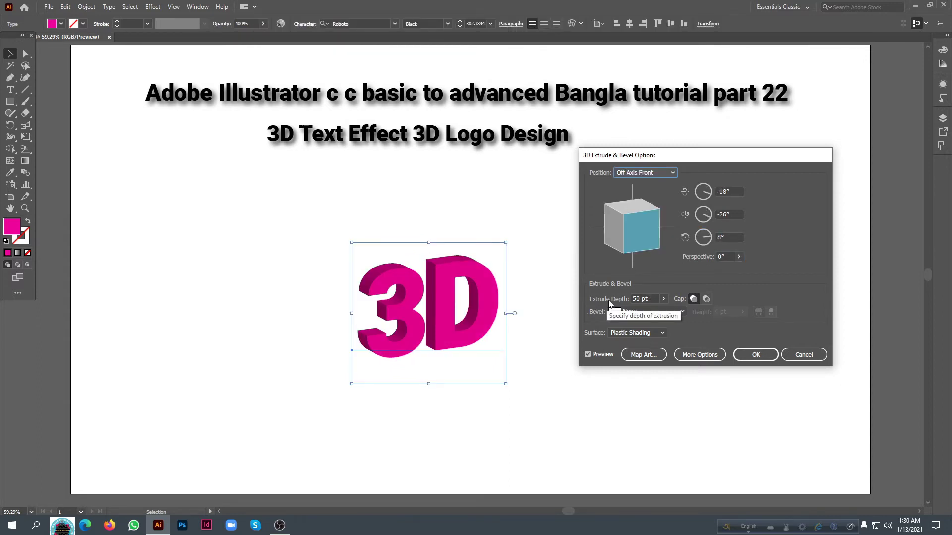
- Raise the text's extrude depth gradually to 180 pt and bring it back down to 85 pt
scroll(654, 299, "up", 20)
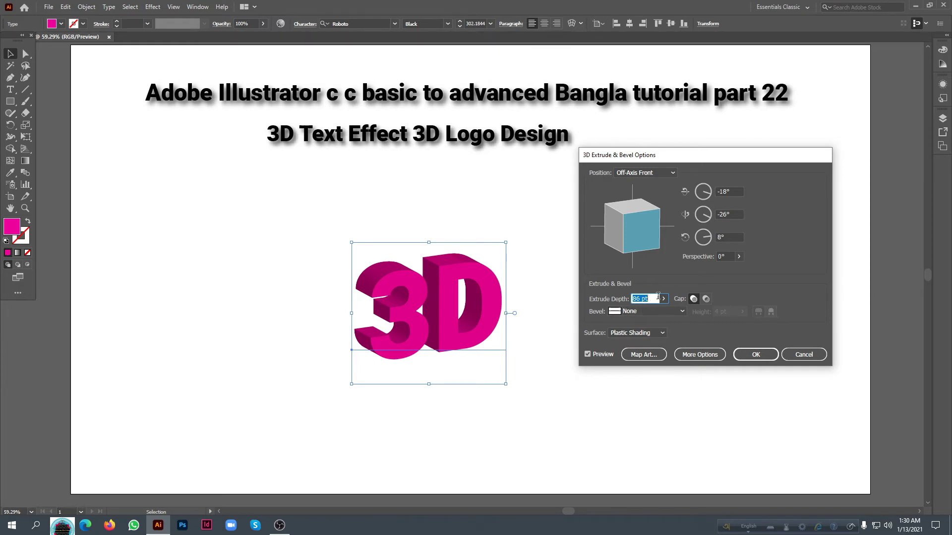
scroll(660, 301, "up", 20)
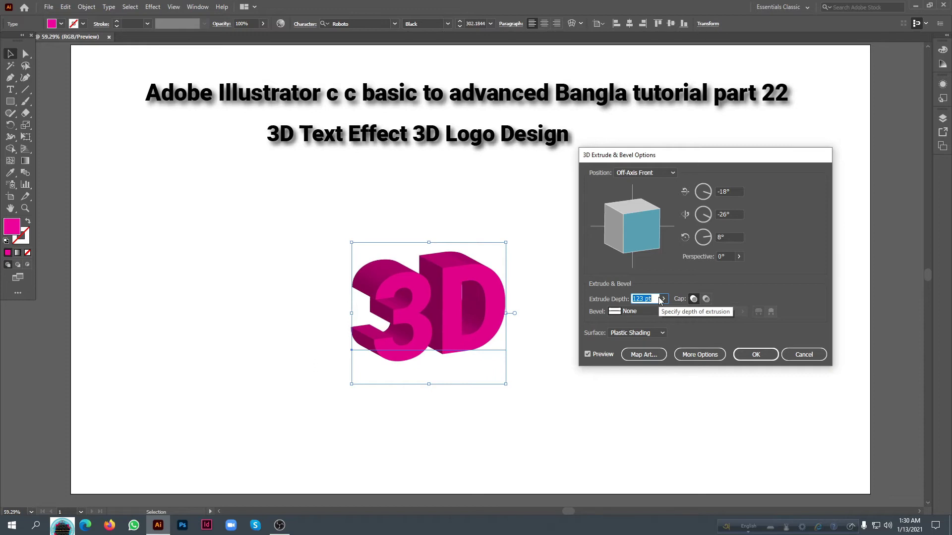
scroll(659, 301, "up", 20)
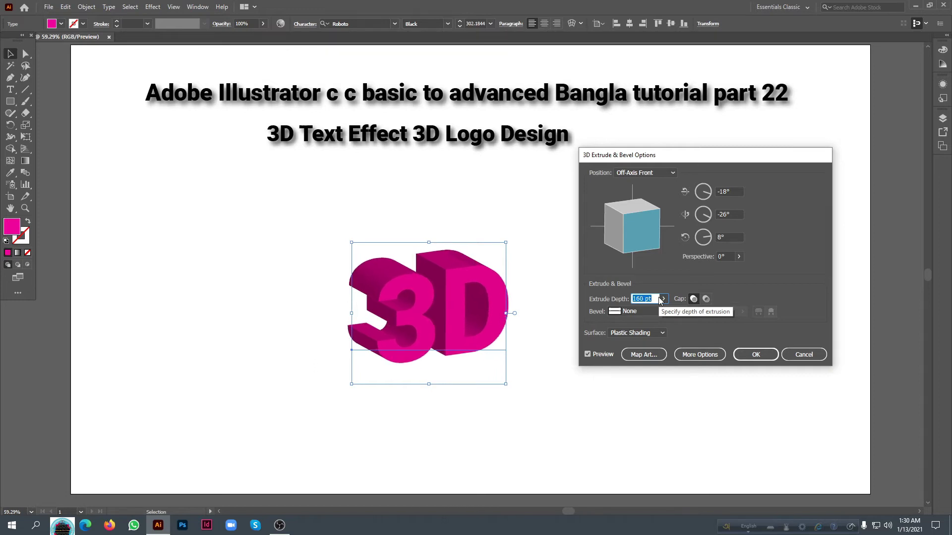
scroll(660, 301, "up", 10)
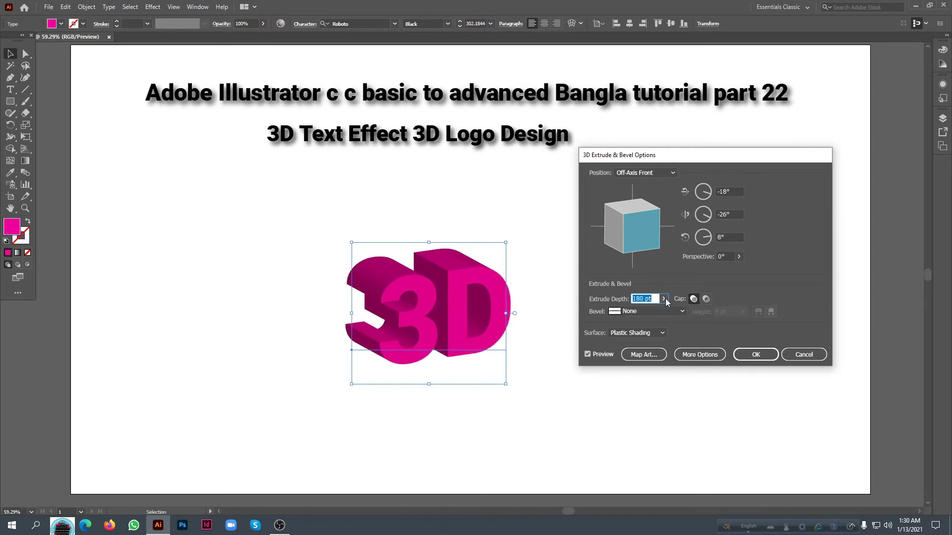
scroll(656, 296, "down", 20)
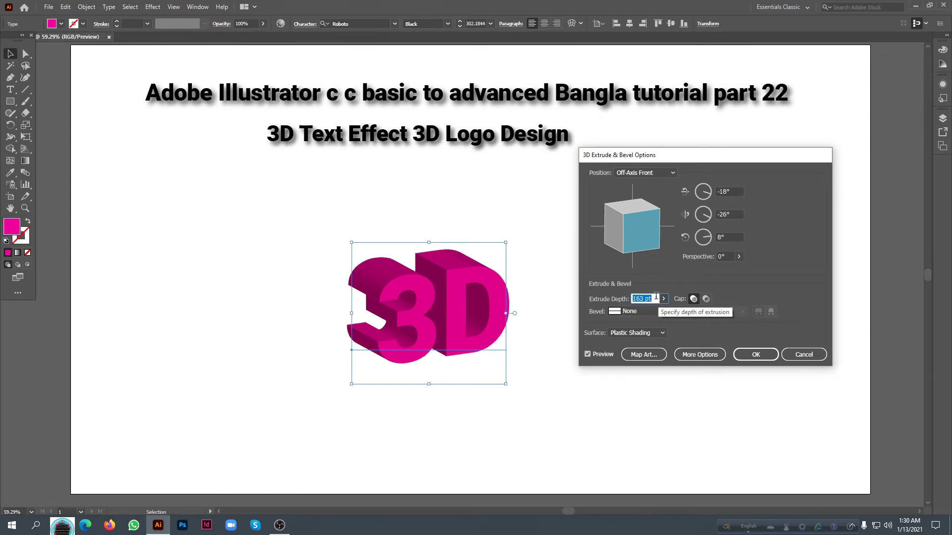
scroll(656, 297, "down", 14)
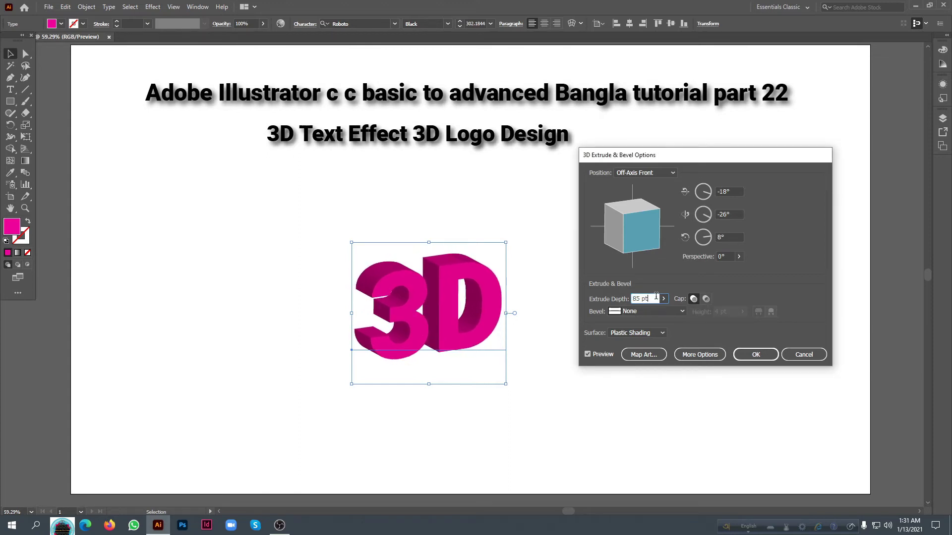
- Preview the text with the hollow cap, increase the extrude depth to 113 pt, and switch back to the solid cap
left_click(707, 299)
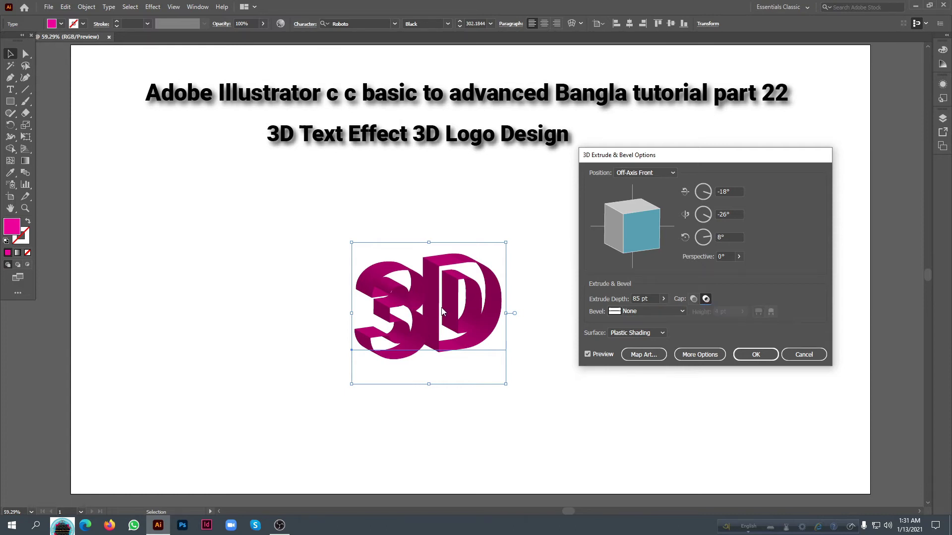
left_click(645, 299)
scroll(651, 299, "up", 20)
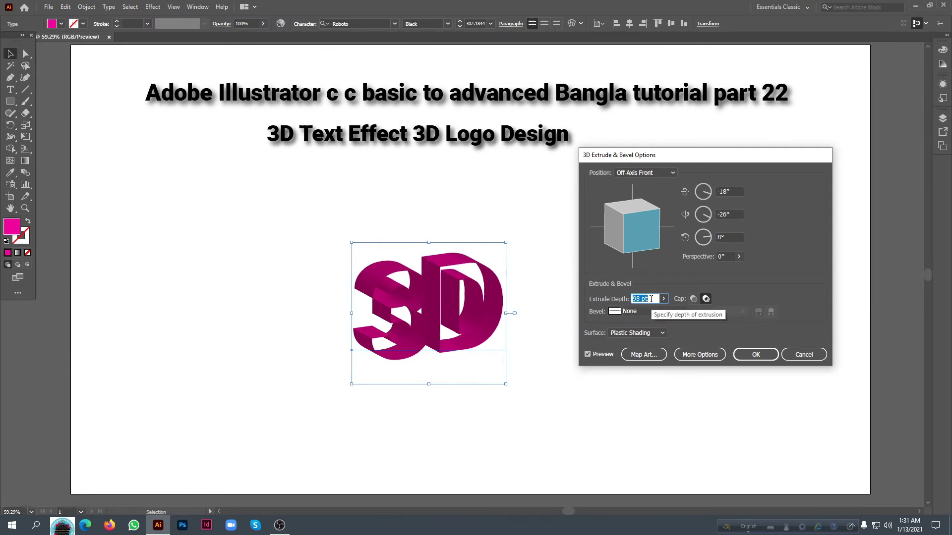
left_click(694, 299)
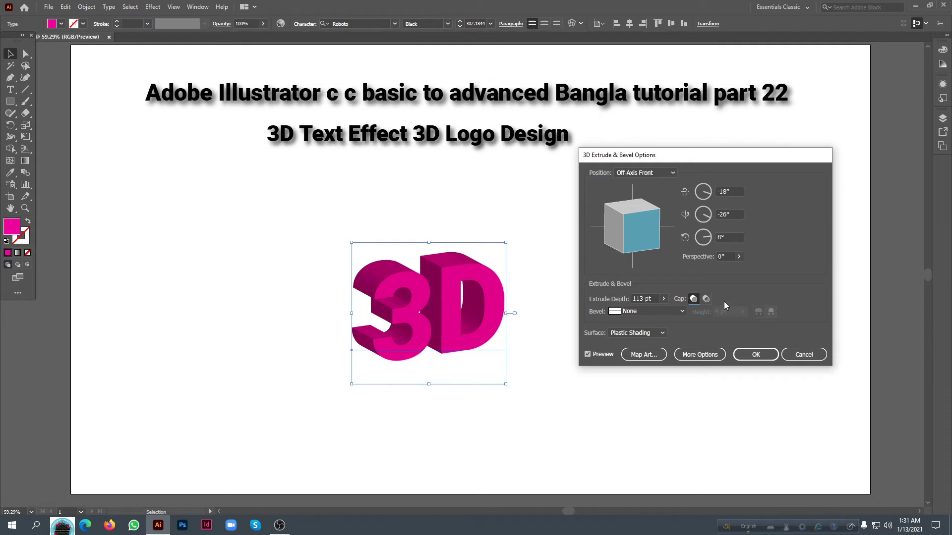
- Raise the text's extrude depth to 125 pt with the solid cap
left_click(706, 299)
left_click(663, 299)
left_click(692, 301)
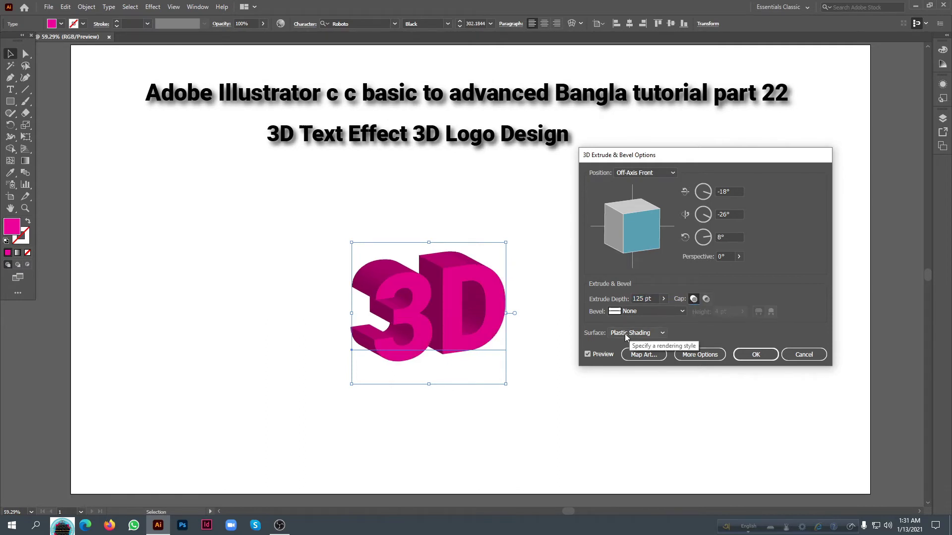
- Try the Classic, Complex 2 and Rounded bevels on the extruded 3D text
left_click(652, 312)
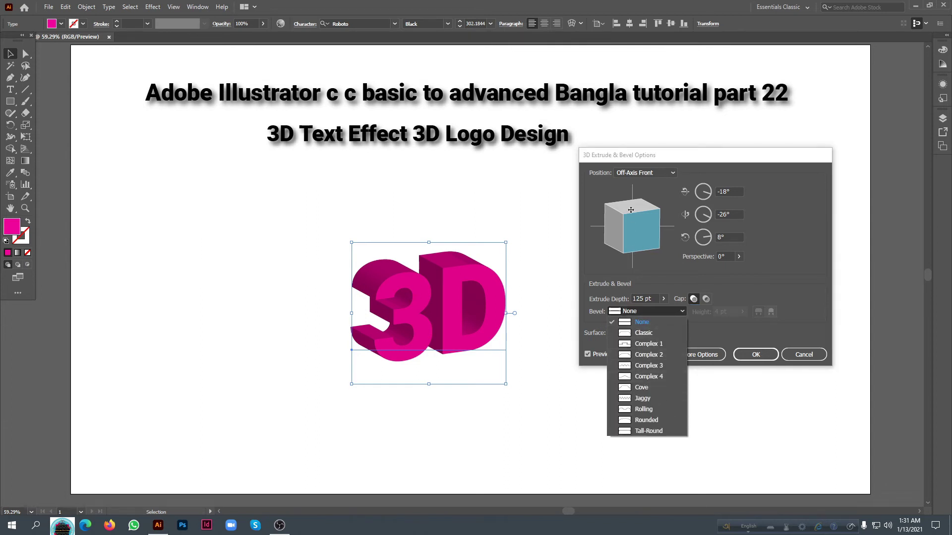
left_click(648, 339)
left_click(647, 311)
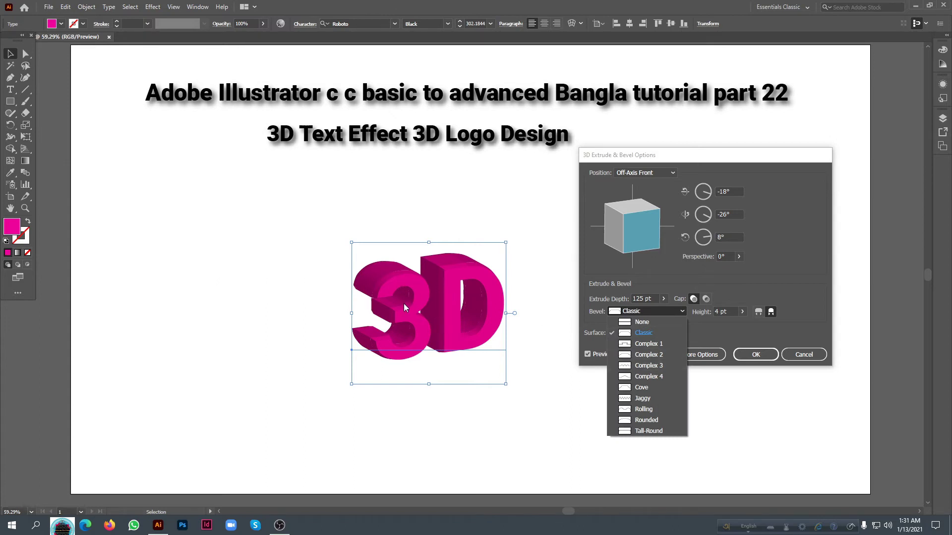
left_click(648, 355)
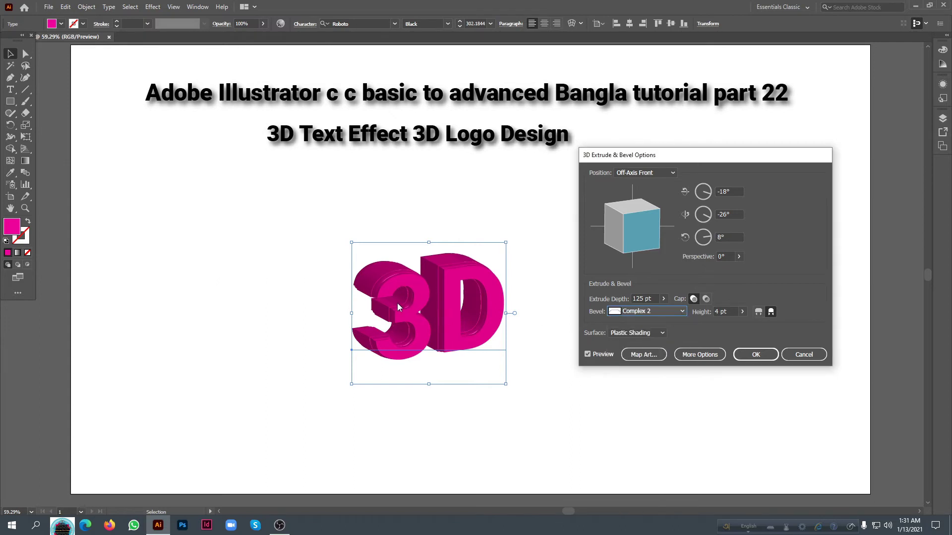
left_click(677, 311)
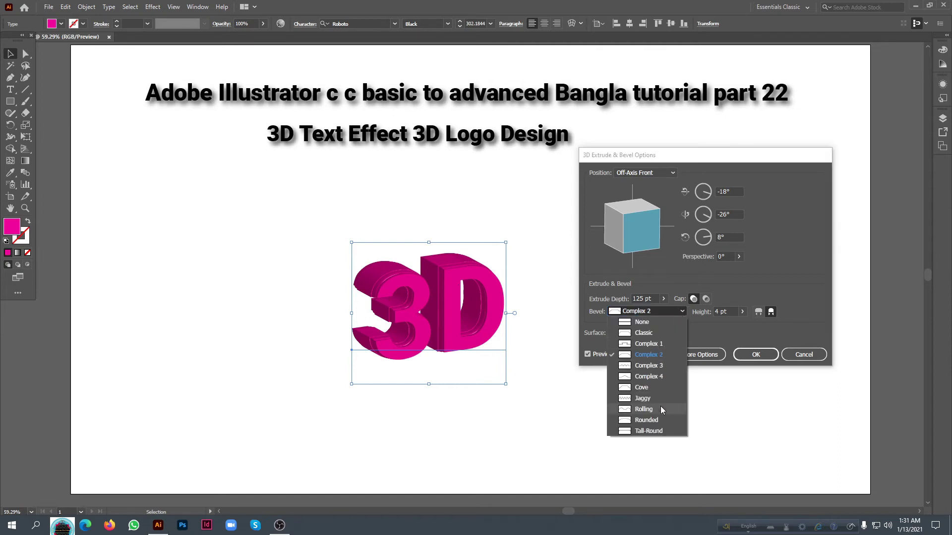
left_click(650, 411)
- Try the Complex 4, Complex 1, Classic and Complex 2 bevels on the text, and set the bevel back to None
left_click(623, 314)
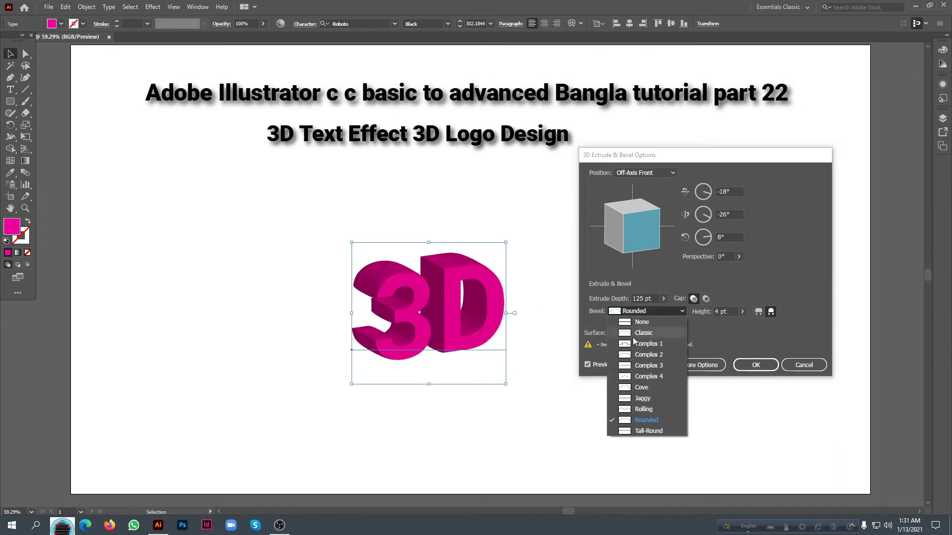
left_click(649, 375)
left_click(647, 316)
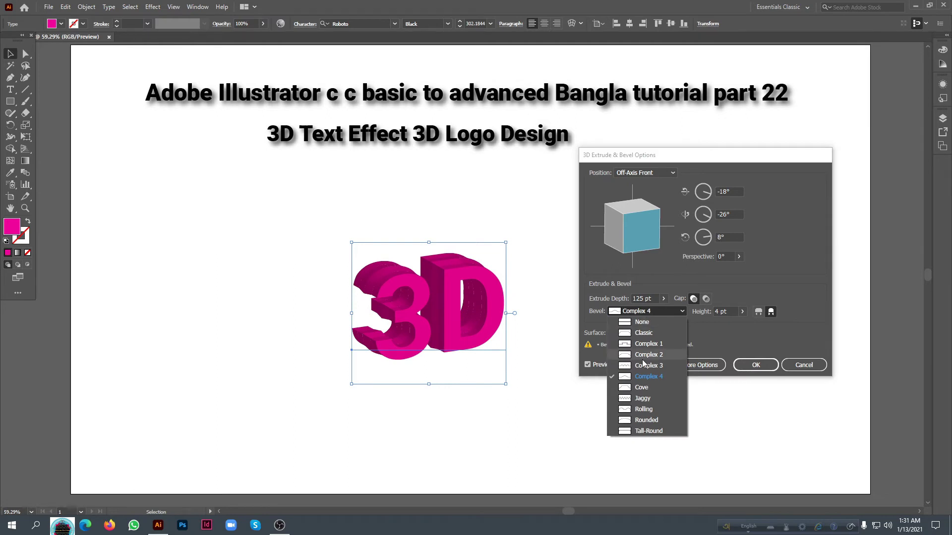
left_click(644, 355)
left_click(648, 316)
left_click(647, 343)
left_click(647, 312)
left_click(644, 332)
left_click(647, 312)
left_click(646, 355)
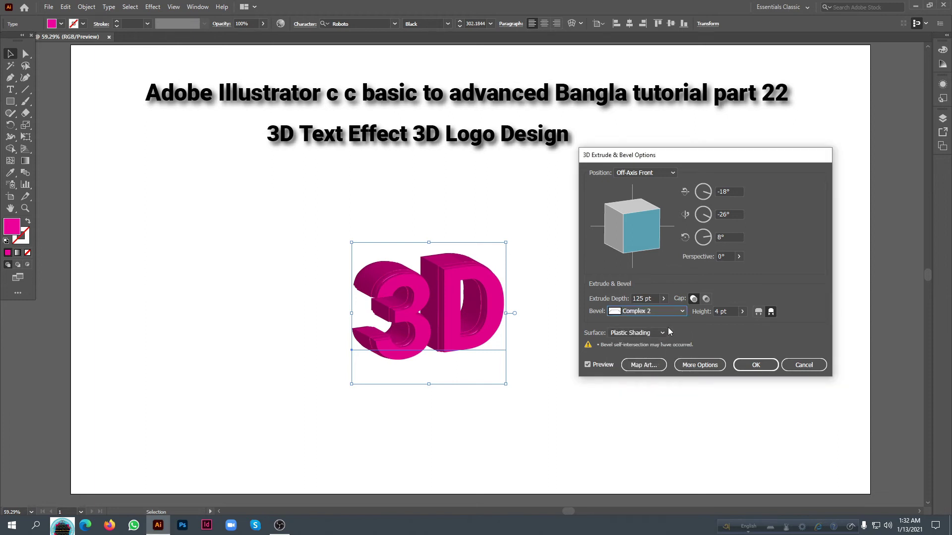
left_click(664, 314)
left_click(667, 321)
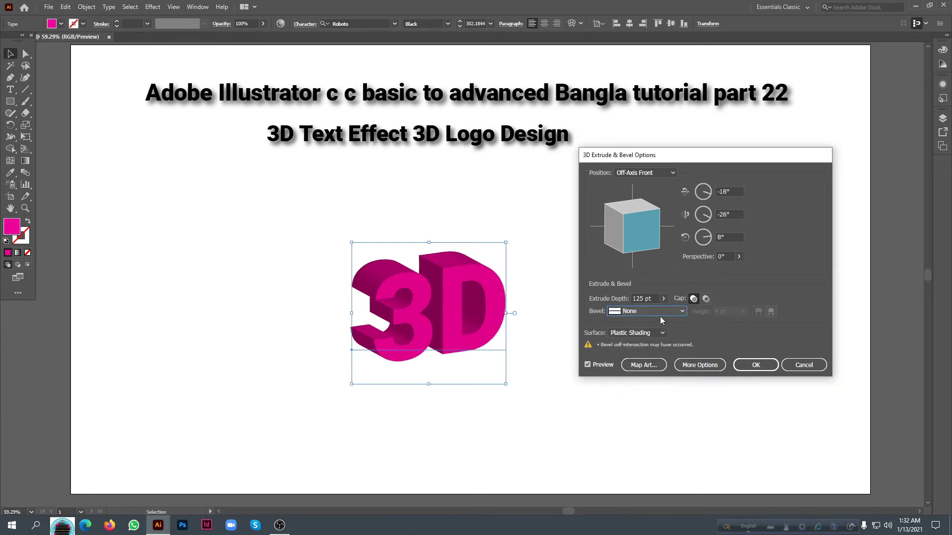
- Preview the Wireframe surface, set the surface to Diffuse Shading, and apply the 3D effect to the text
left_click(662, 333)
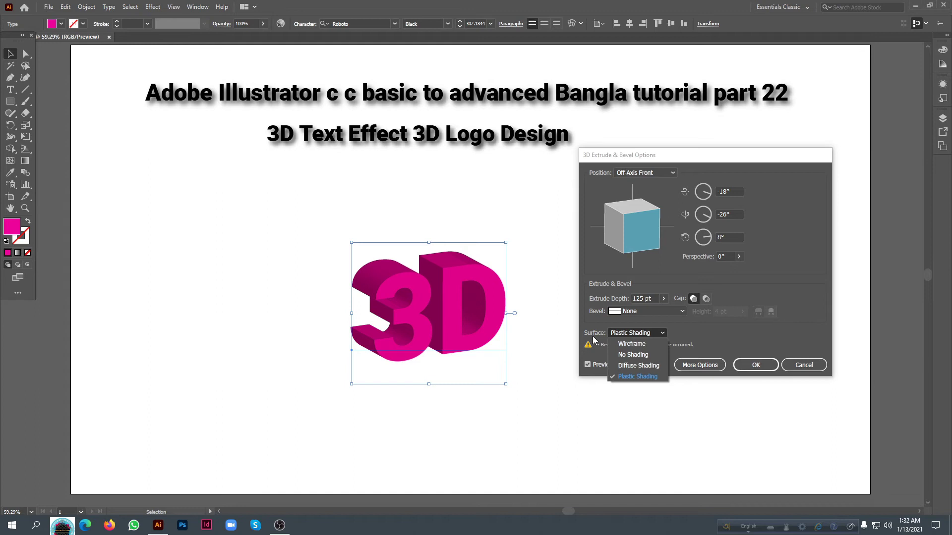
left_click(631, 345)
left_click(636, 333)
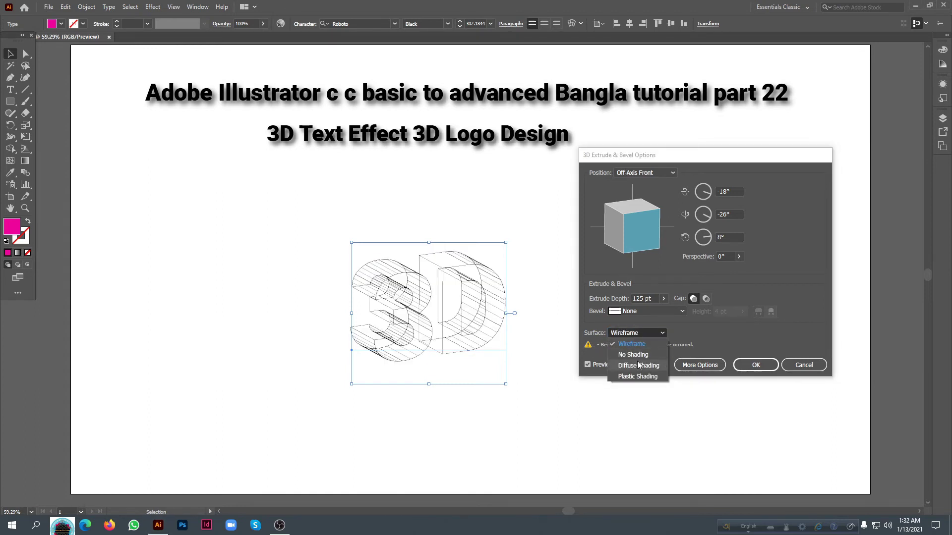
left_click(637, 366)
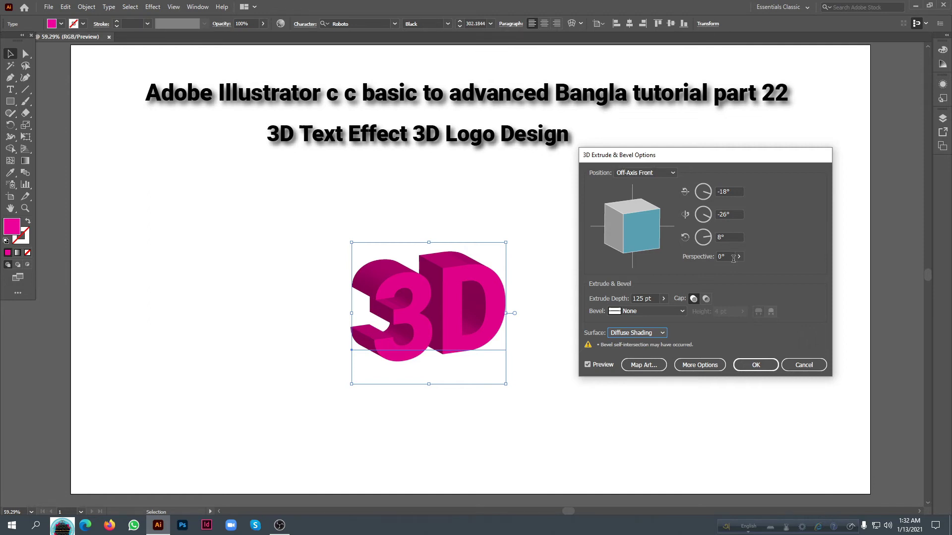
left_click(755, 365)
left_click(555, 301)
left_click(479, 322)
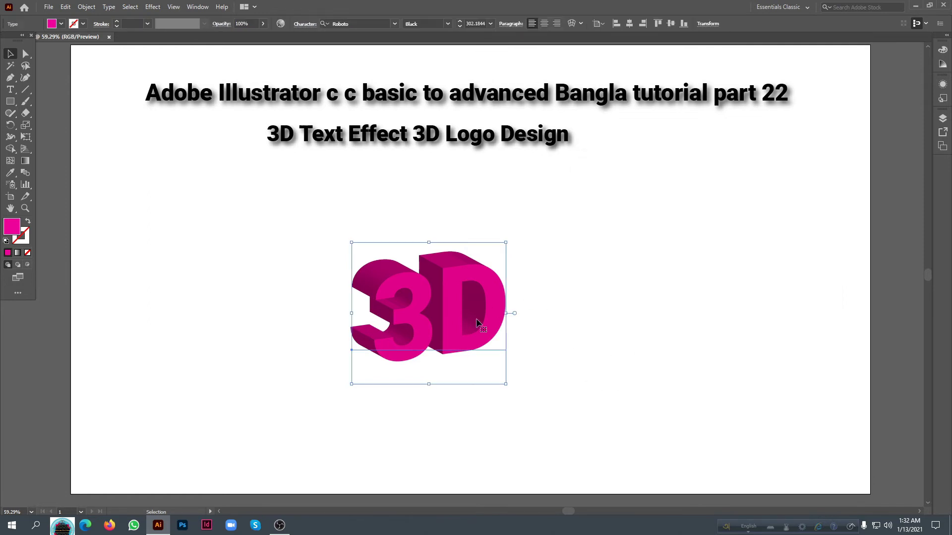
right_click(419, 296)
key("Escape")
scroll(404, 300, "down", 1)
left_click_drag(343, 238, 510, 376)
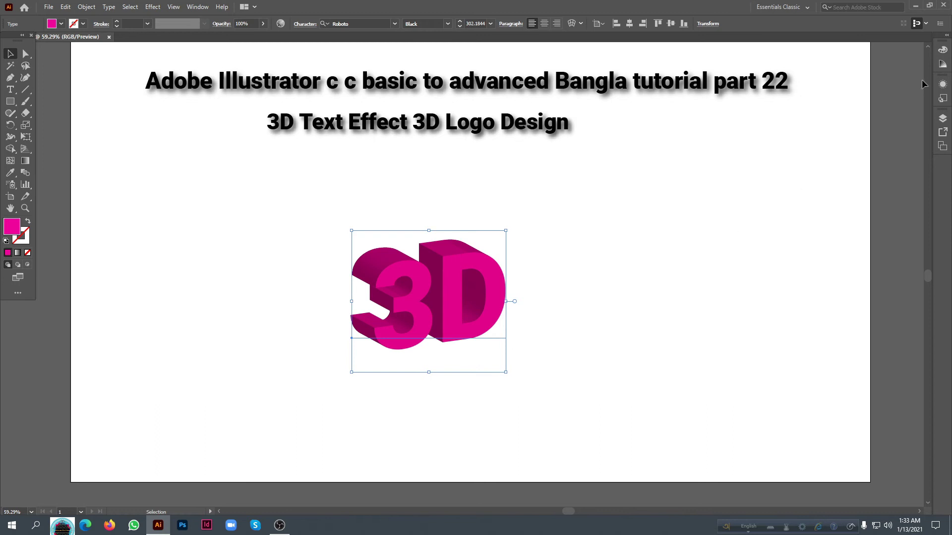
- Bring up the gradient settings for the 3D text and try editing the gradient's start and end color stops
left_click(941, 51)
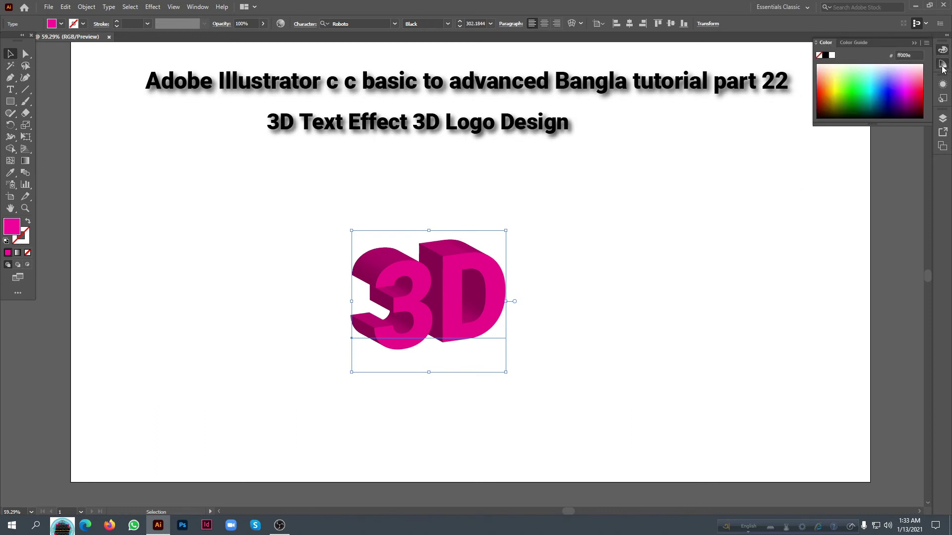
left_click(942, 65)
left_click(197, 7)
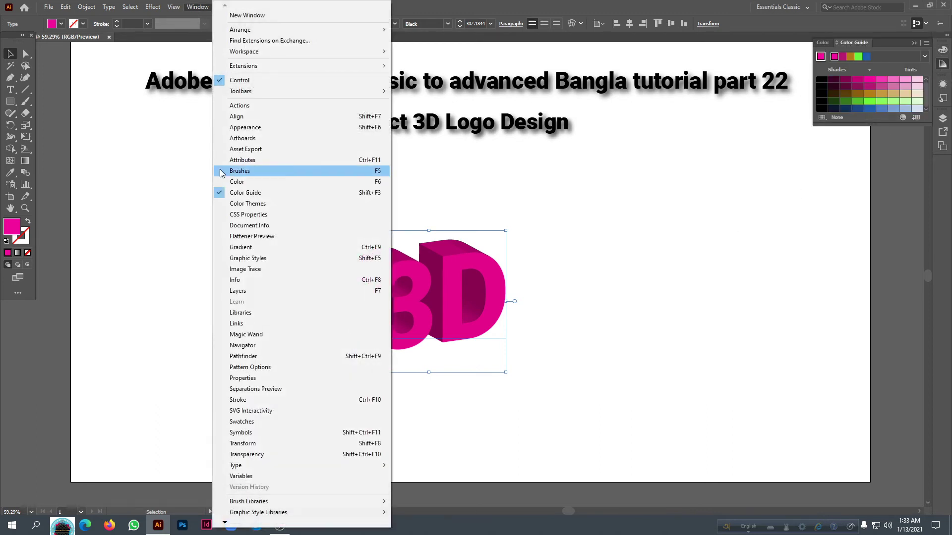
left_click(250, 247)
left_click_drag(605, 129, 793, 158)
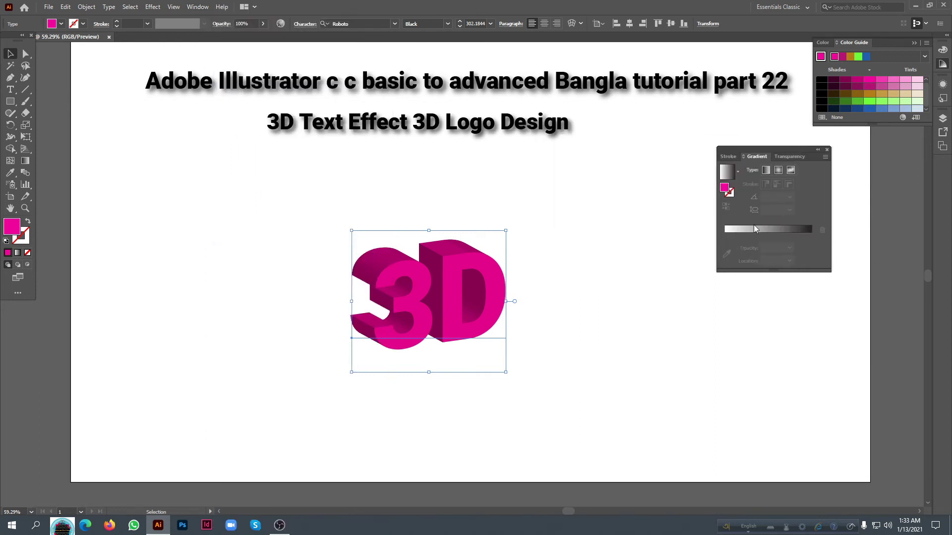
double_click(724, 235)
left_click(748, 267)
left_click(811, 236)
double_click(811, 237)
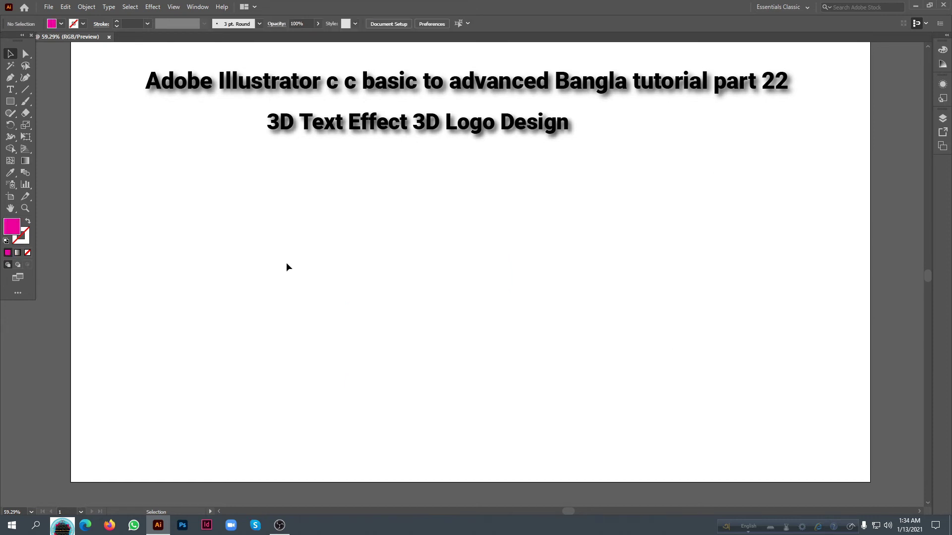
- Add a large text object reading "Freelancer" below the headings
key("t")
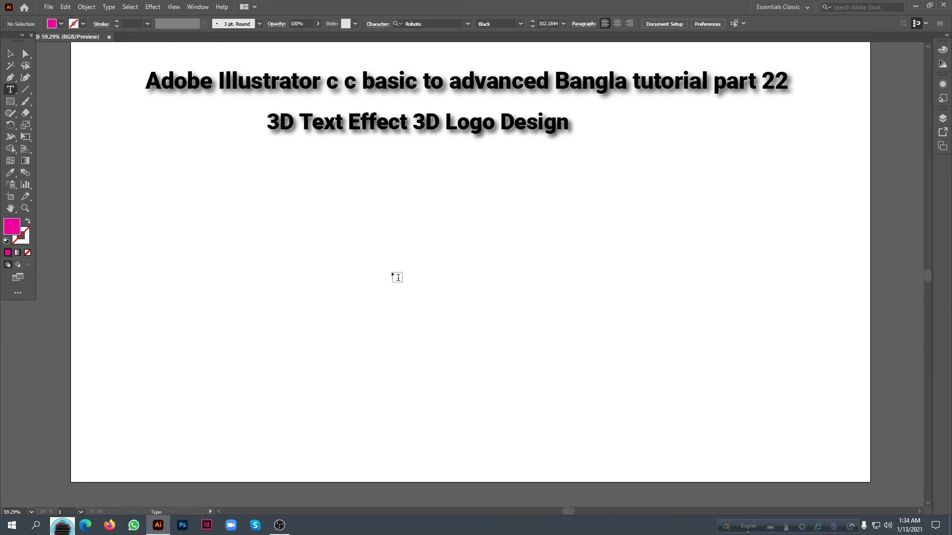
left_click(392, 272)
key("BackSpace")
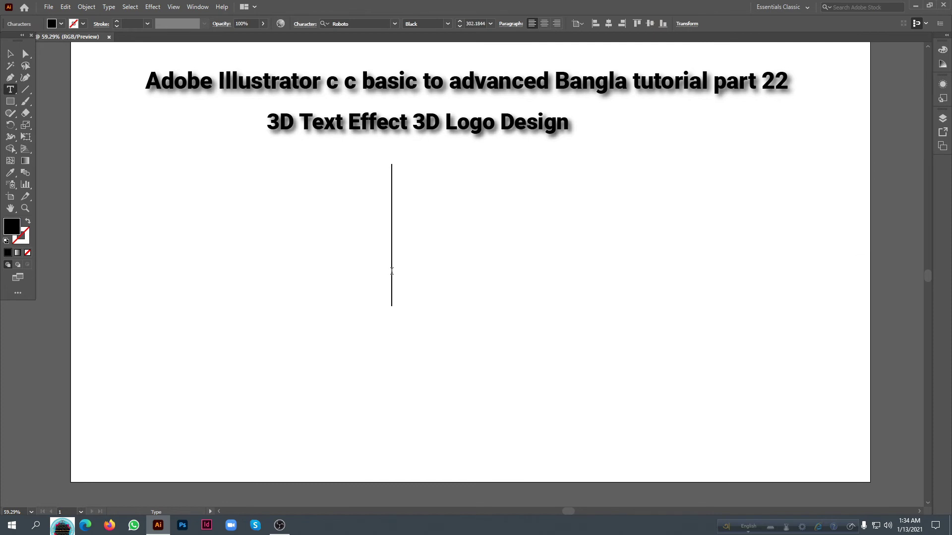
type("Freelancer")
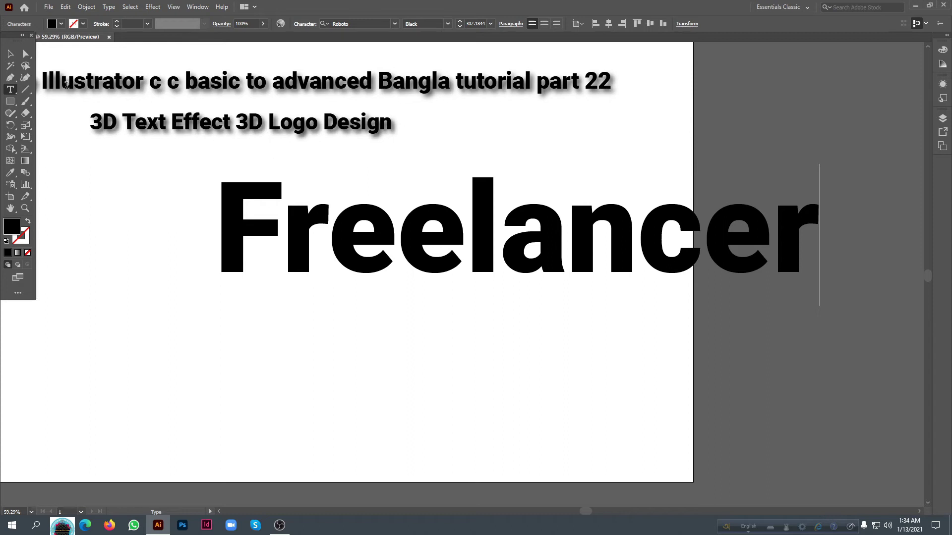
left_click(10, 53)
- Move the "Freelancer" text onto the artboard, roughly centered under the headings
scroll(50, 387, "left", 5)
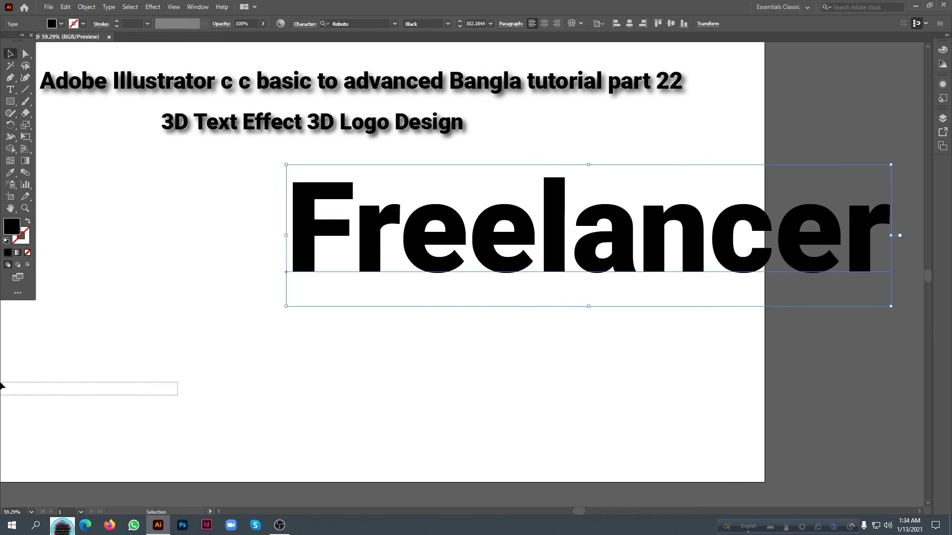
left_click_drag(540, 253, 307, 283)
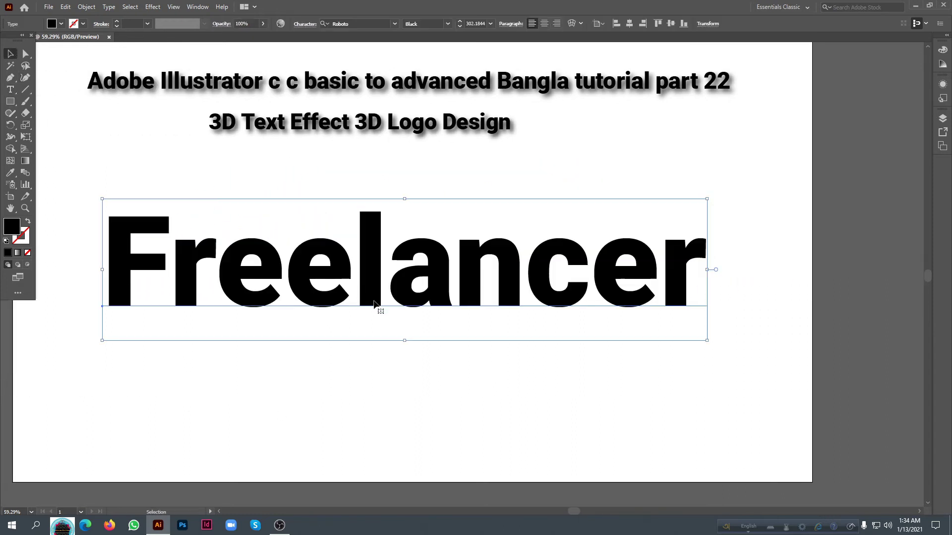
left_click(399, 326)
scroll(399, 325, "left", 2)
left_click(432, 276)
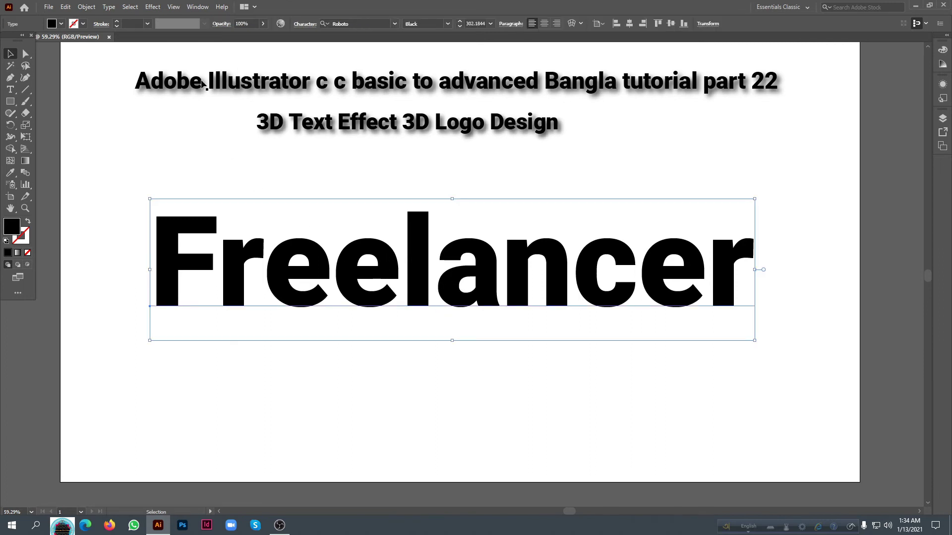
left_click(153, 6)
mouse_move(161, 63)
left_click(289, 68)
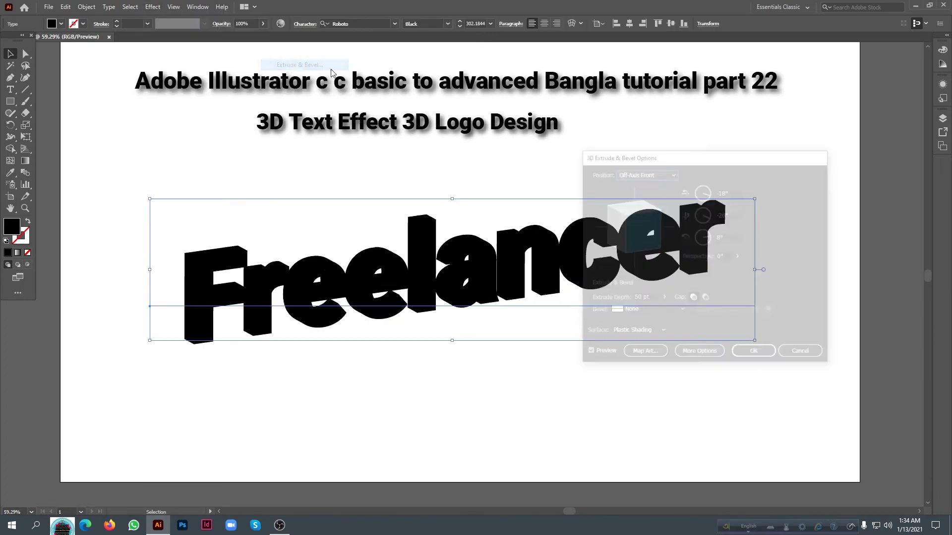
mouse_move(711, 160)
left_mouse_down()
mouse_move(780, 287)
mouse_move(817, 187)
mouse_move(792, 210)
mouse_move(703, 151)
left_mouse_up()
left_click(798, 344)
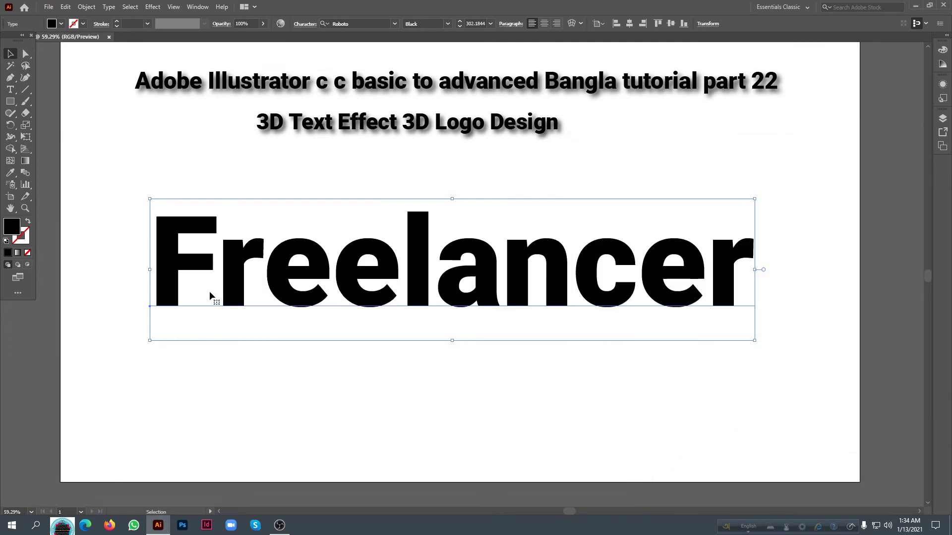
- Fill the "Freelancer" text with bright magenta and start a 3D Extrude & Bevel effect on it
double_click(20, 234)
left_click(471, 255)
left_click(152, 7)
mouse_move(164, 64)
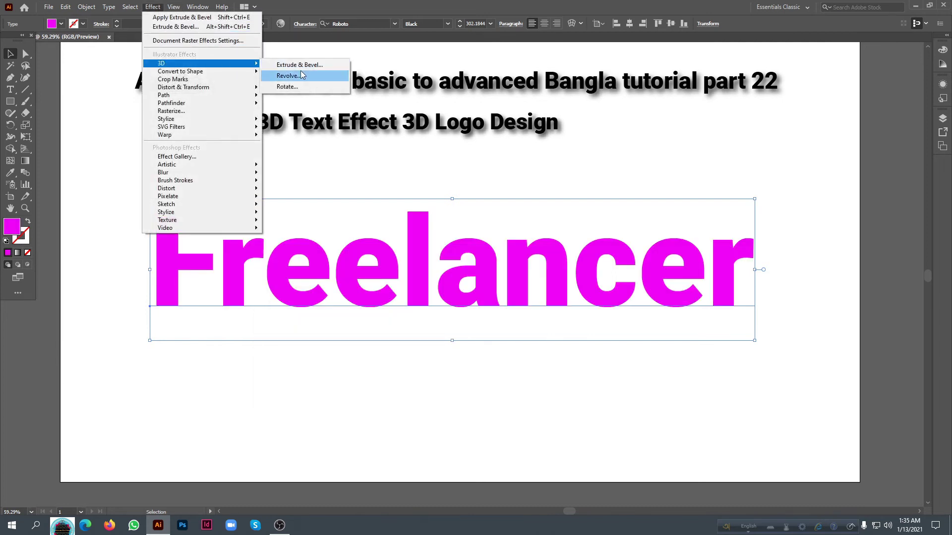
left_click(306, 69)
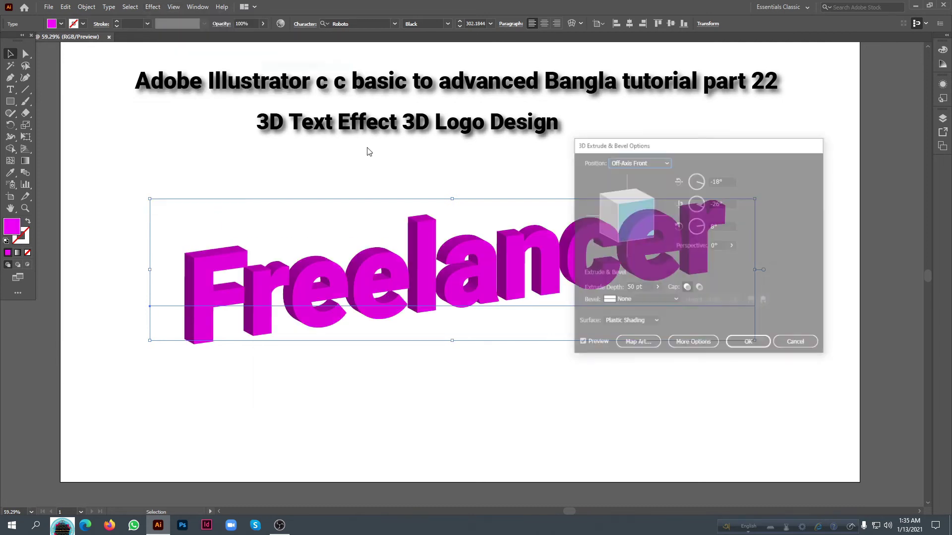
- Vary the "Freelancer" text's rotation around the X axis, going as far as 20°, and bring it to -9°
left_click(730, 182)
key("Up")
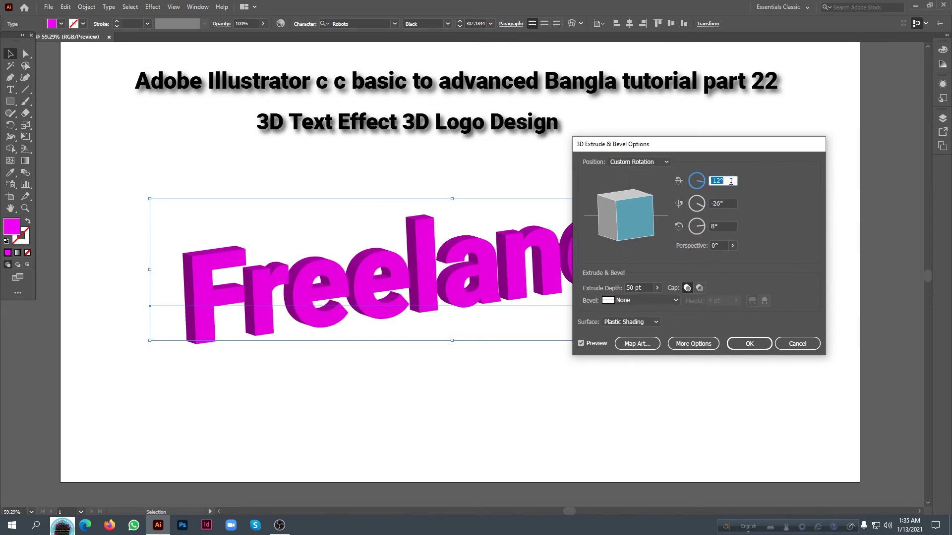
left_click_drag(747, 149, 832, 301)
type("2")
key("Return")
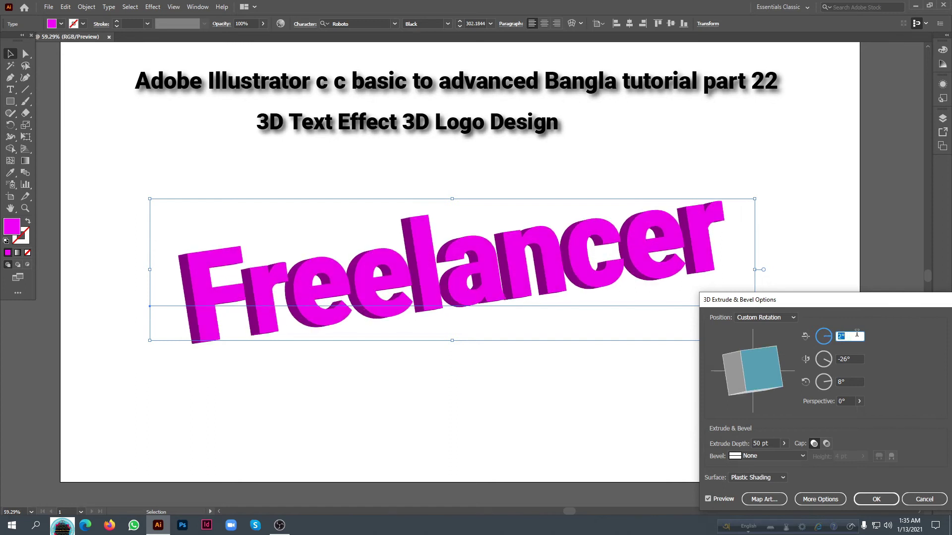
type("25")
key("Return")
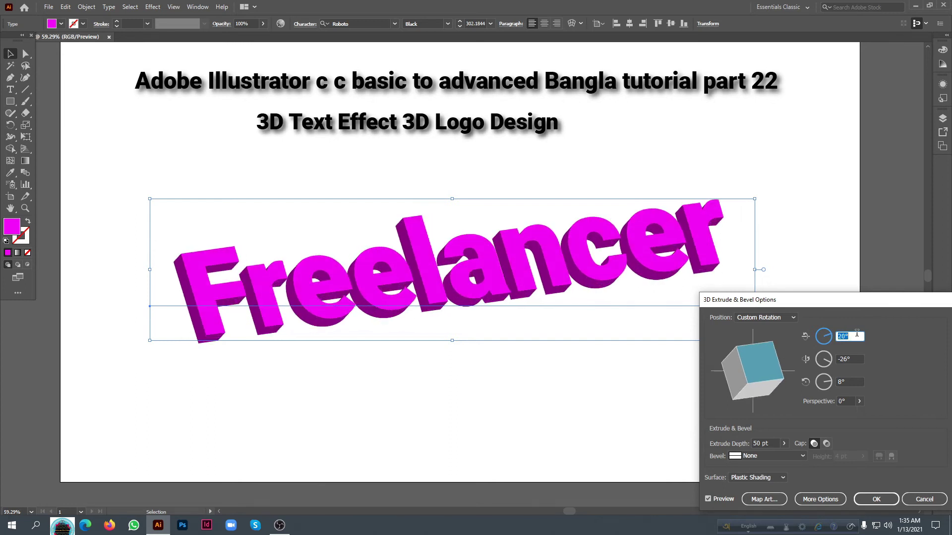
type("-8")
key("Return")
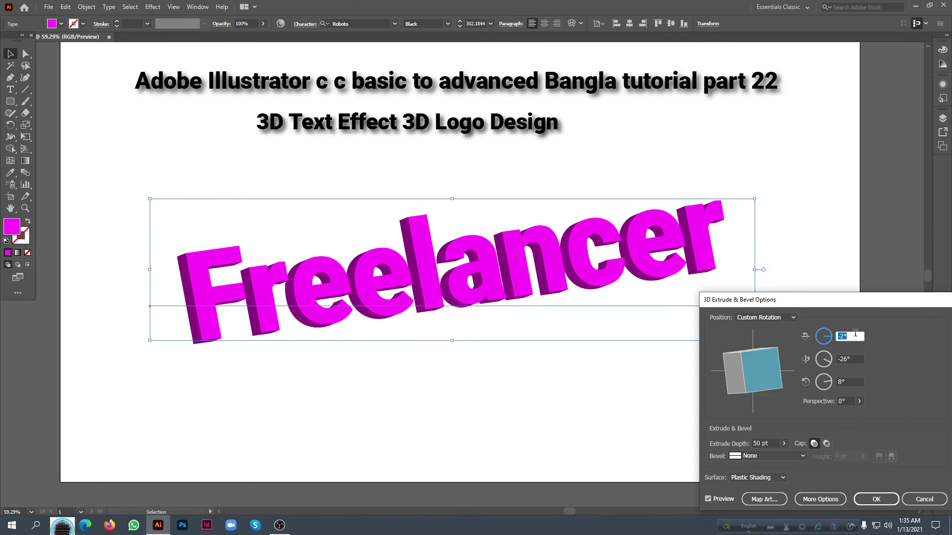
key("Down")
- Keep the surface at Plastic Shading and set the "Freelancer" text's bevel to Complex 2
left_click(771, 478)
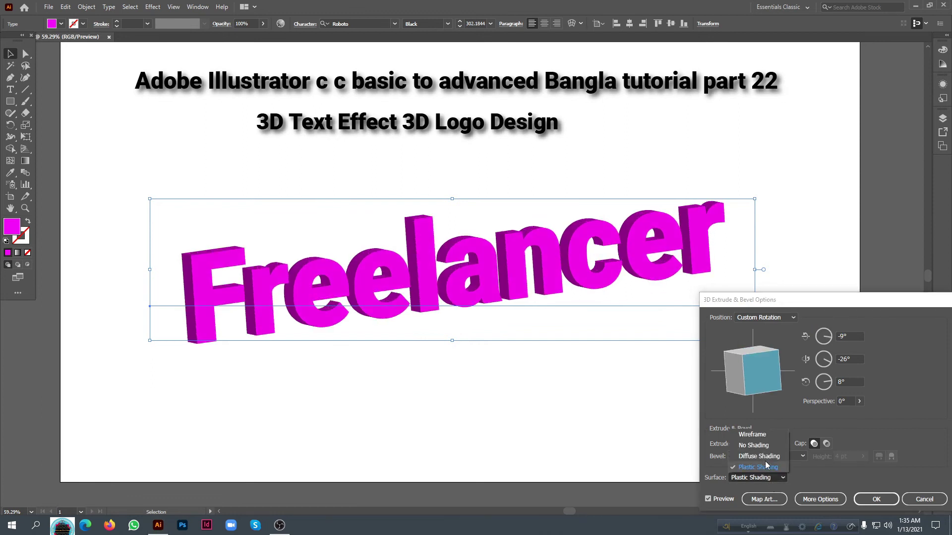
left_click(771, 460)
left_click(770, 457)
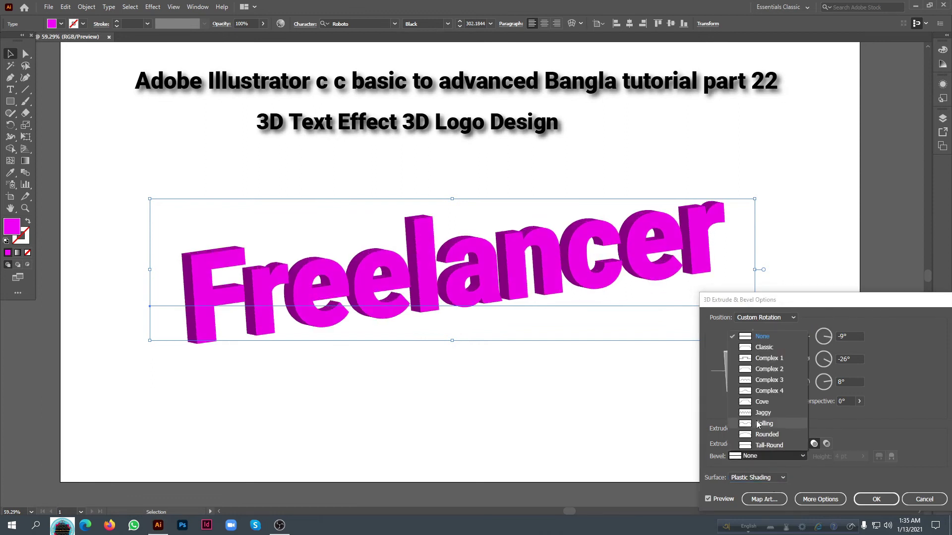
key("Escape")
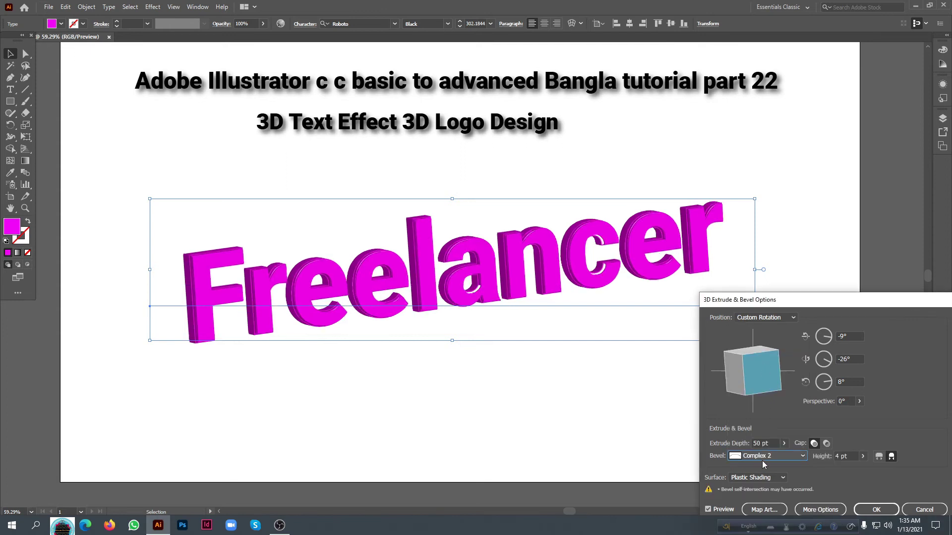
- Try the Complex 1 bevel on the "Freelancer" text and settle on the Classic bevel
left_click(764, 457)
left_click(760, 358)
scroll(759, 457, "up", 1)
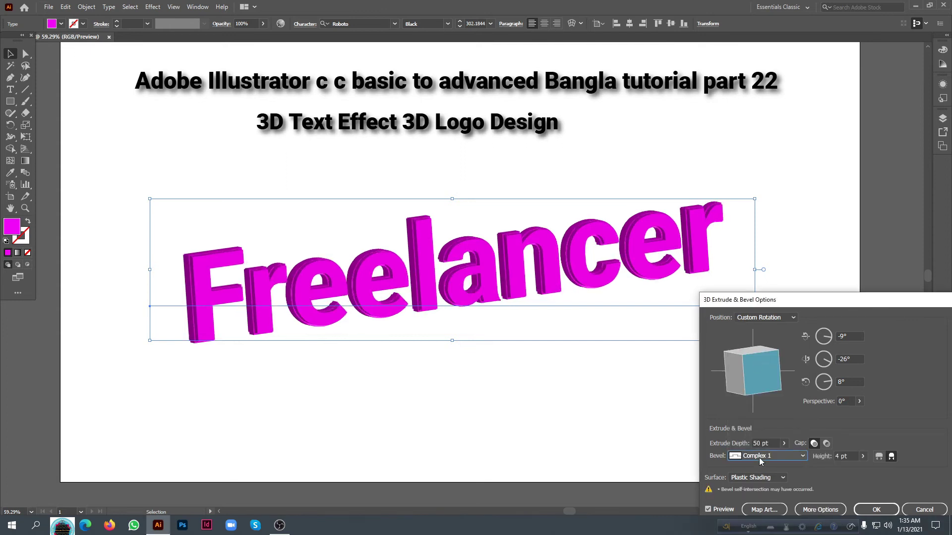
left_click(764, 457)
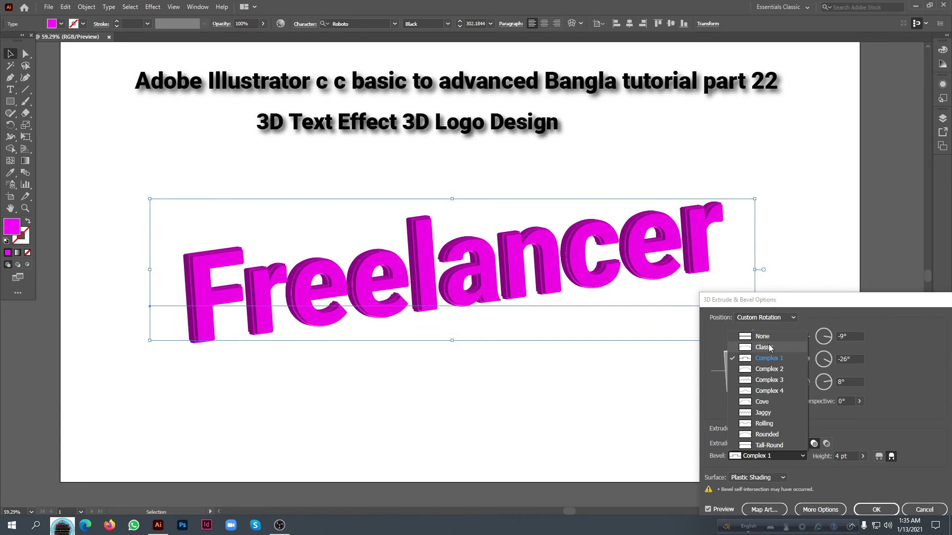
left_click(769, 354)
left_click_drag(769, 354, 771, 355)
- Vary the "Freelancer" text's rotation around the Y axis, going as far as -46°, and bring it to 7°
left_click(851, 337)
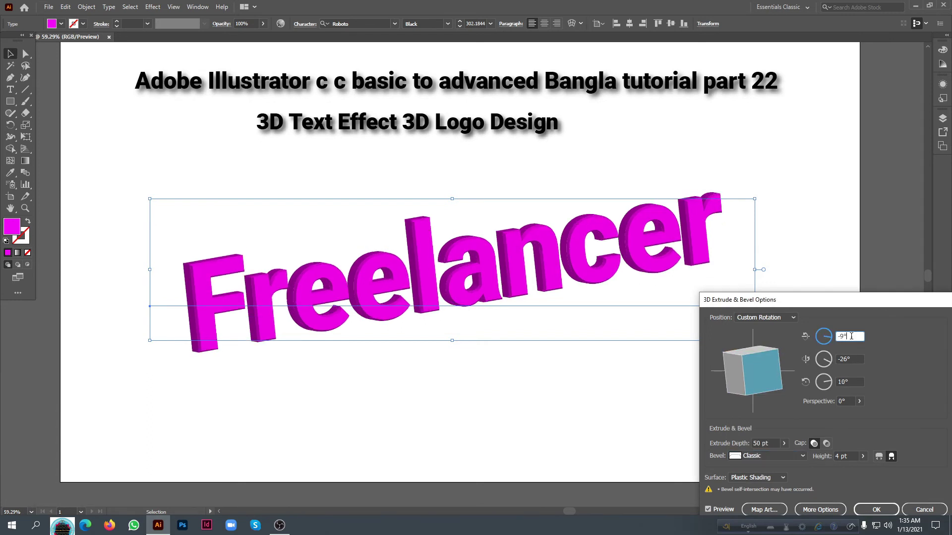
left_click(853, 358)
scroll(854, 358, "down", 14)
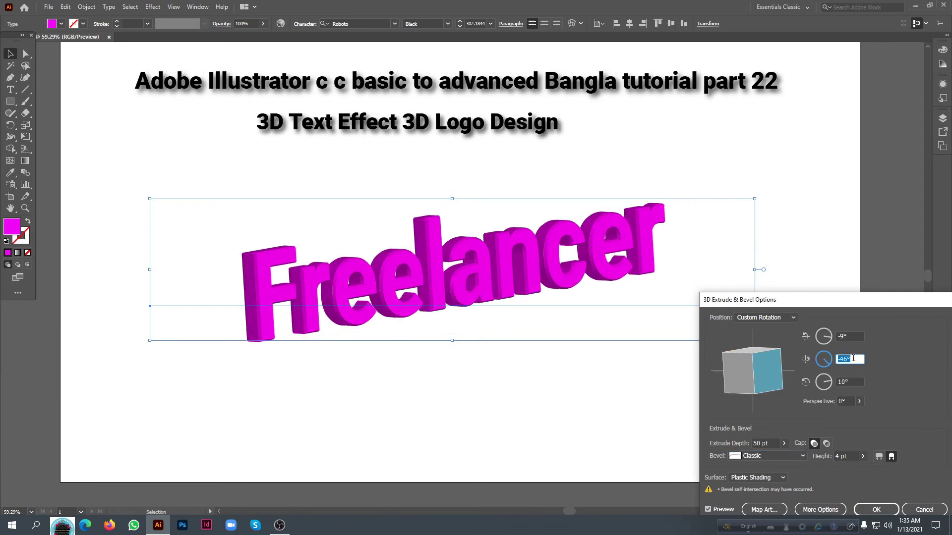
scroll(853, 358, "up", 20)
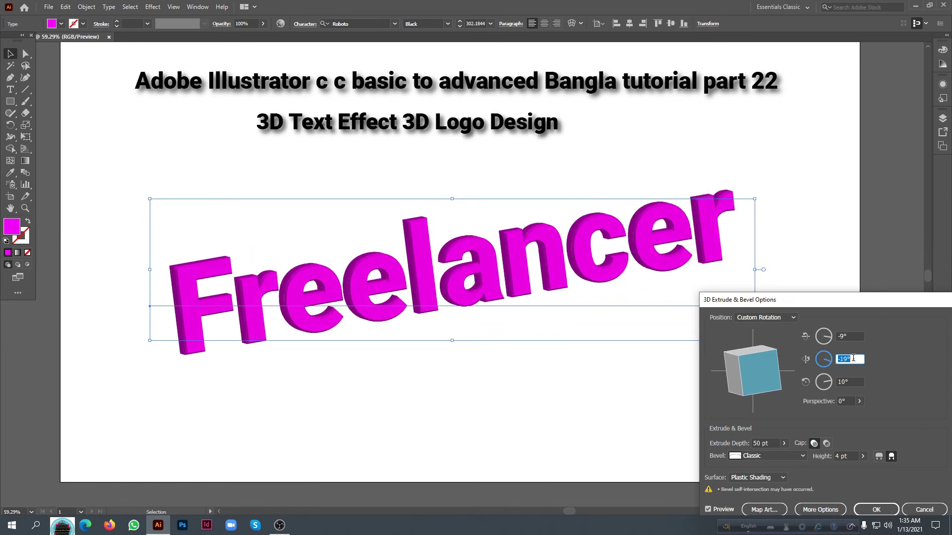
scroll(853, 358, "up", 11)
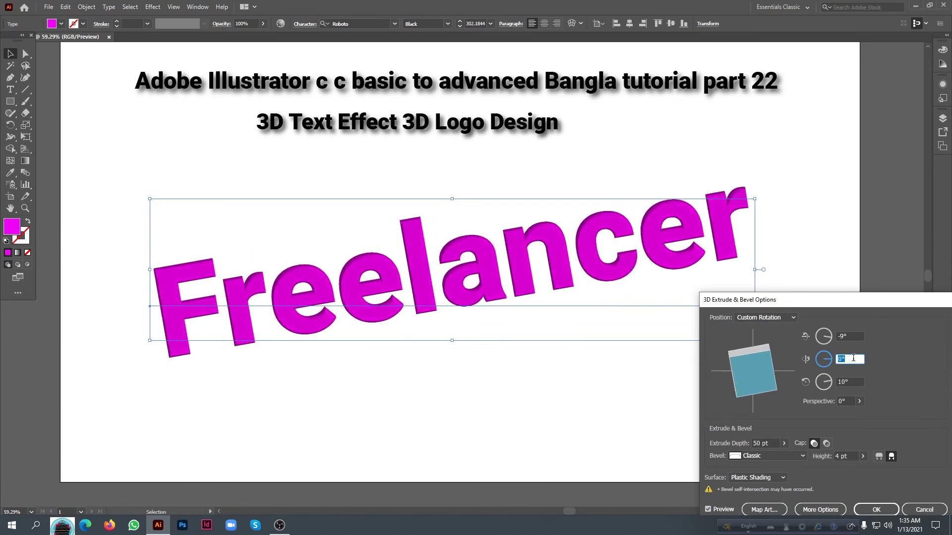
scroll(853, 358, "up", 7)
- Vary the text's rotation around the Z axis up to 23° and bring it down to 2°
left_click(857, 382)
scroll(858, 381, "up", 13)
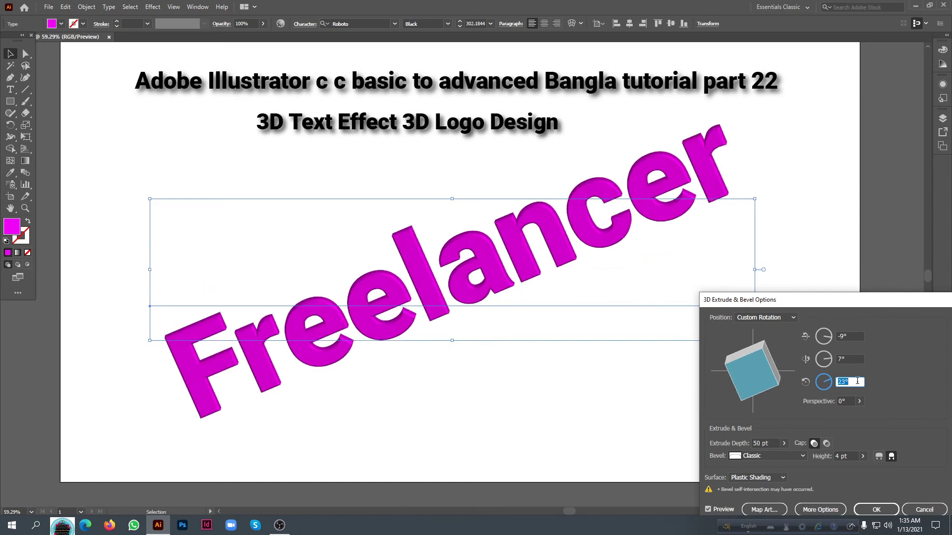
scroll(857, 381, "down", 20)
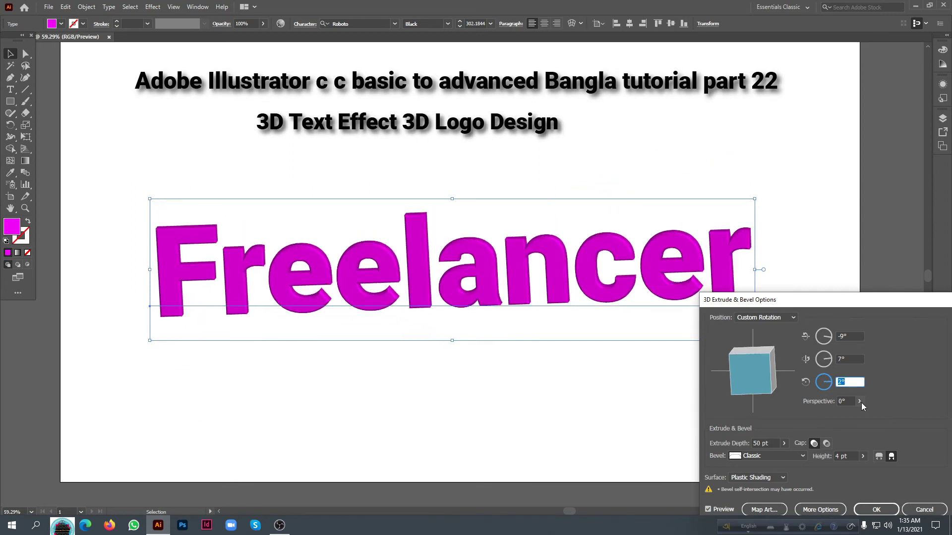
- Set the perspective to 13° and apply the 3D Extrude & Bevel effect to the "Freelancer" text
left_click(855, 401)
scroll(853, 401, "up", 7)
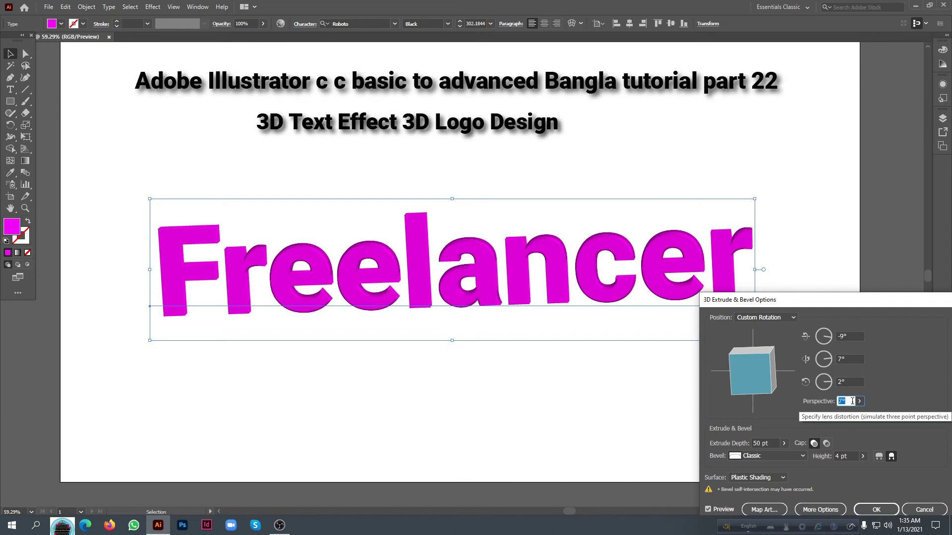
scroll(869, 354, "up", 6)
left_click_drag(787, 311, 565, 317)
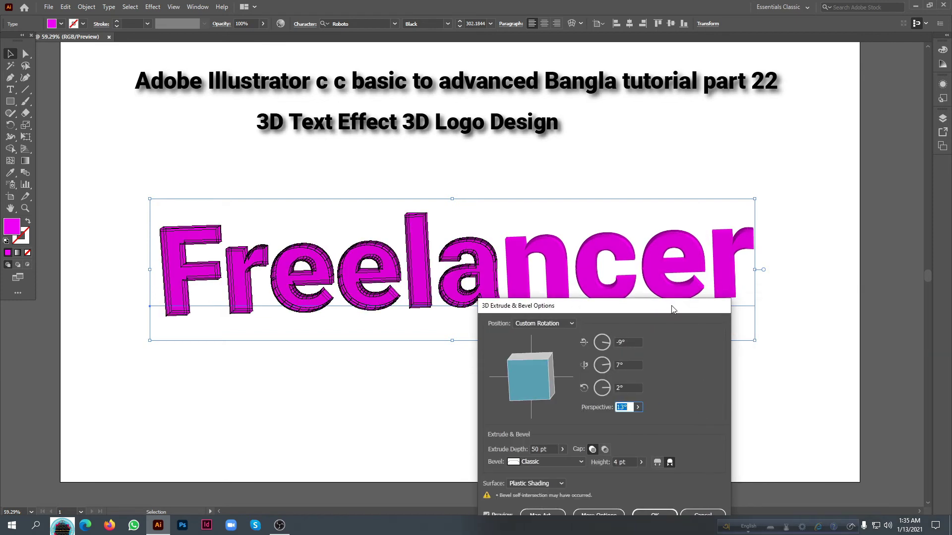
left_click_drag(673, 310, 726, 257)
left_click(709, 463)
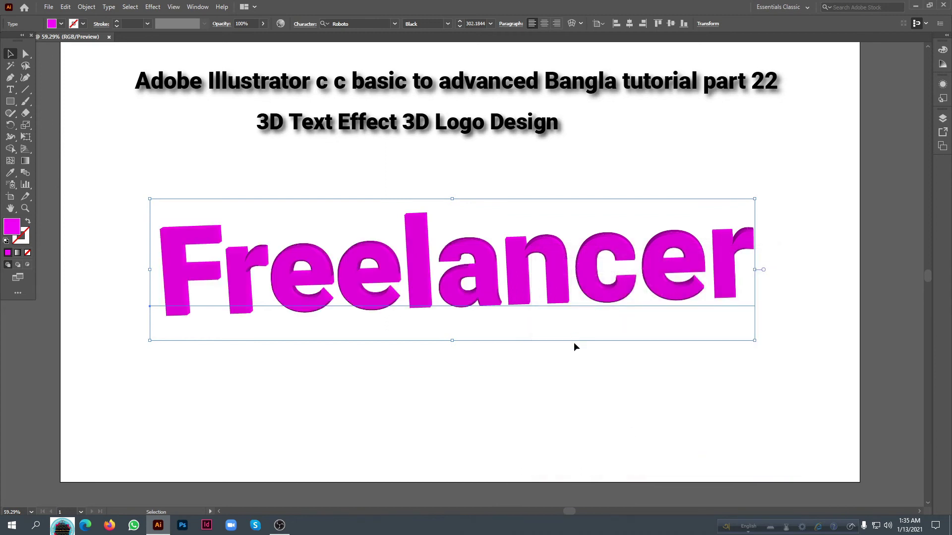
- Select the "Freelancer" text and change its fill color to pure blue
left_click(197, 368)
left_click(187, 296)
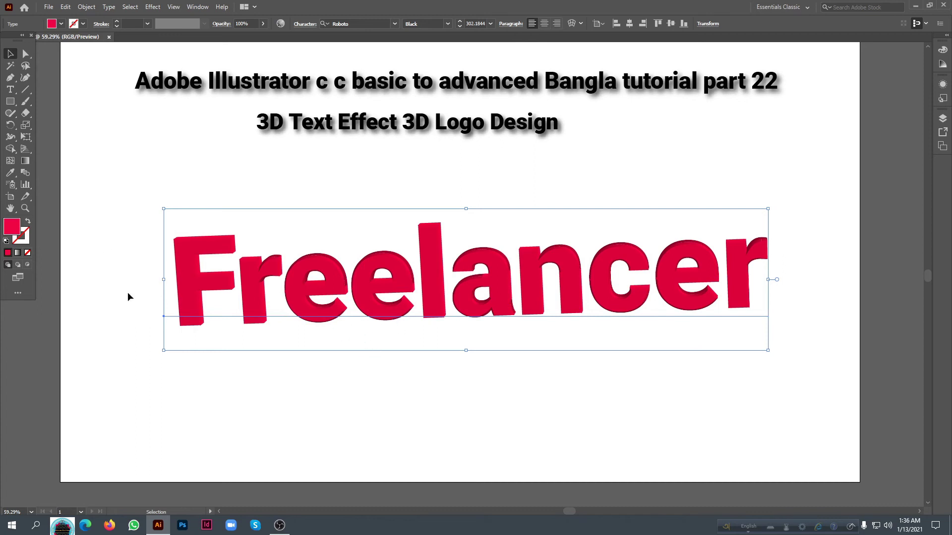
double_click(17, 232)
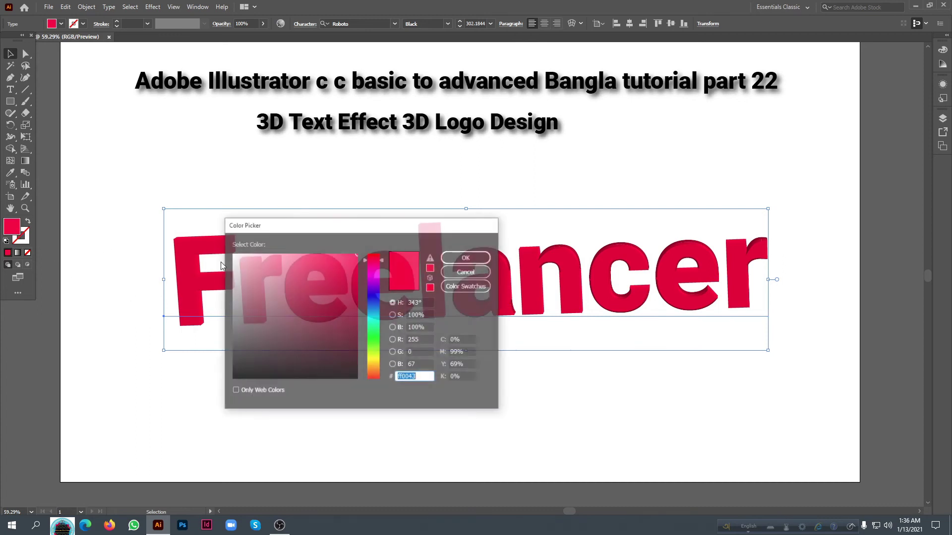
left_click(373, 296)
left_click(466, 257)
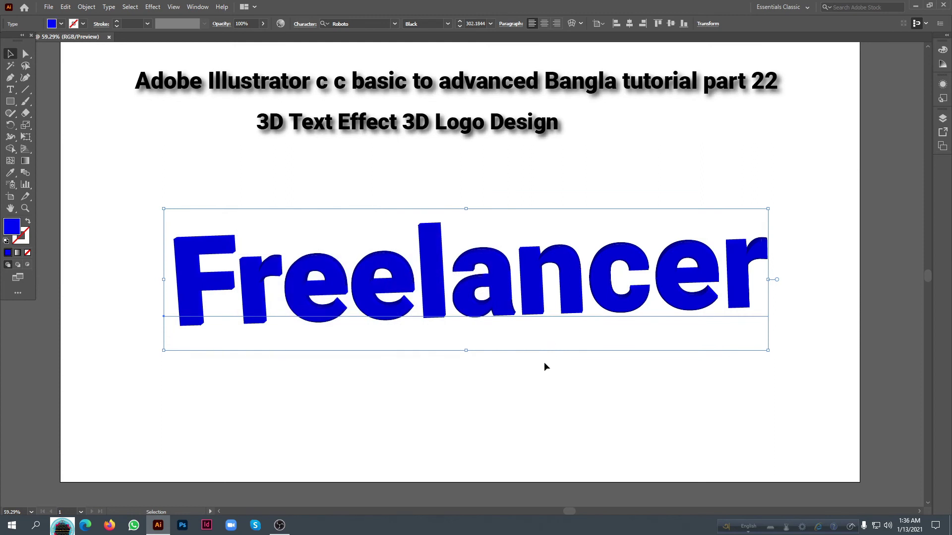
- Move the "Freelancer" text slightly up and to the left, and fill it with bright green (00ff00)
left_click_drag(525, 304, 493, 274)
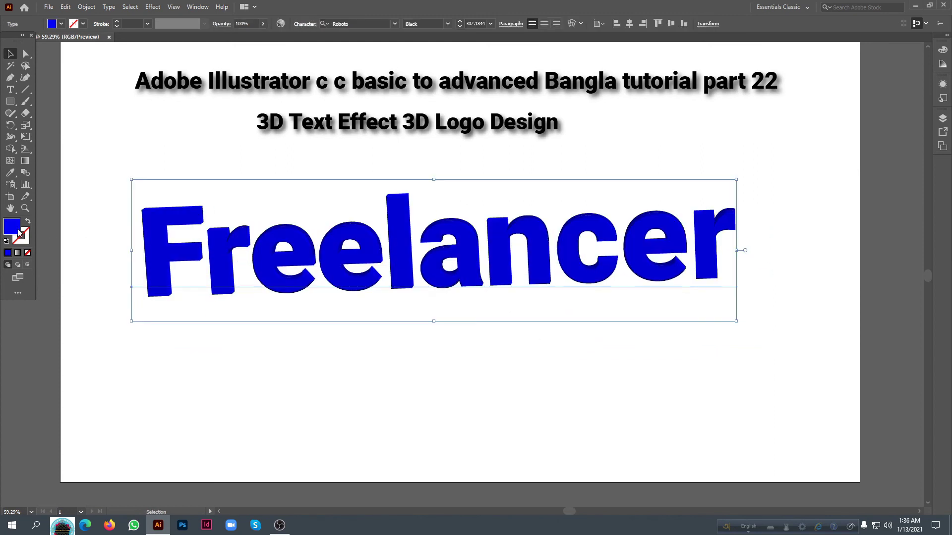
double_click(18, 232)
left_click_drag(375, 290, 377, 350)
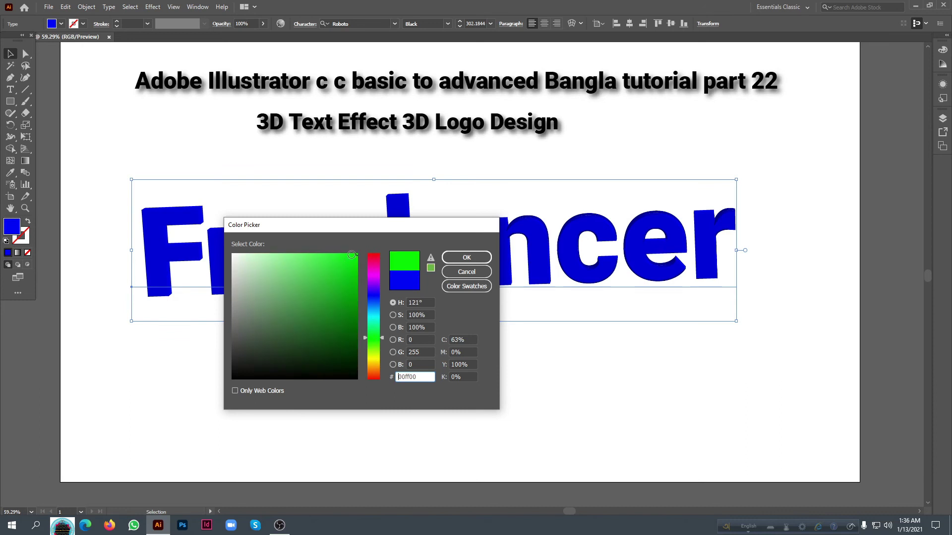
left_click(466, 257)
left_click(460, 306)
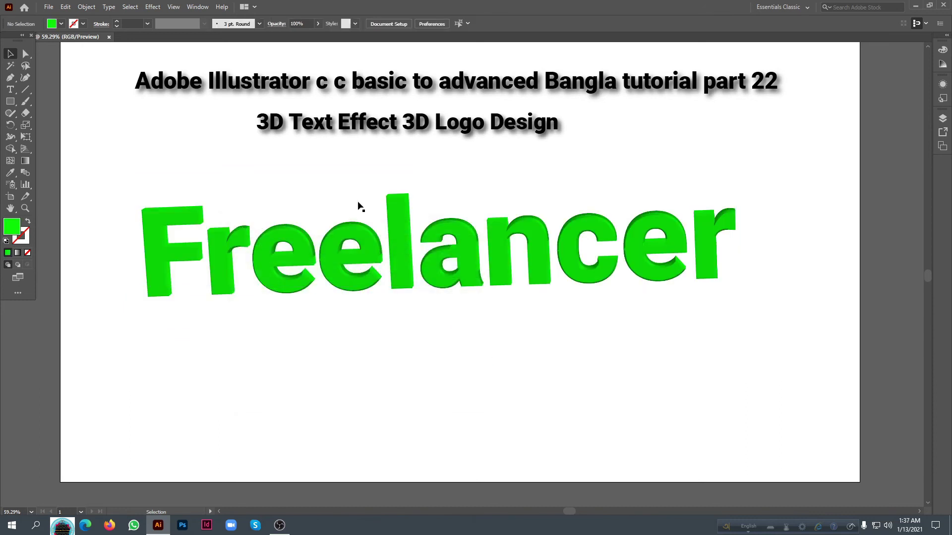
- Shift the "Freelancer" text slightly down and to the right, and fill it with crimson red
left_click_drag(369, 236, 381, 246)
double_click(12, 227)
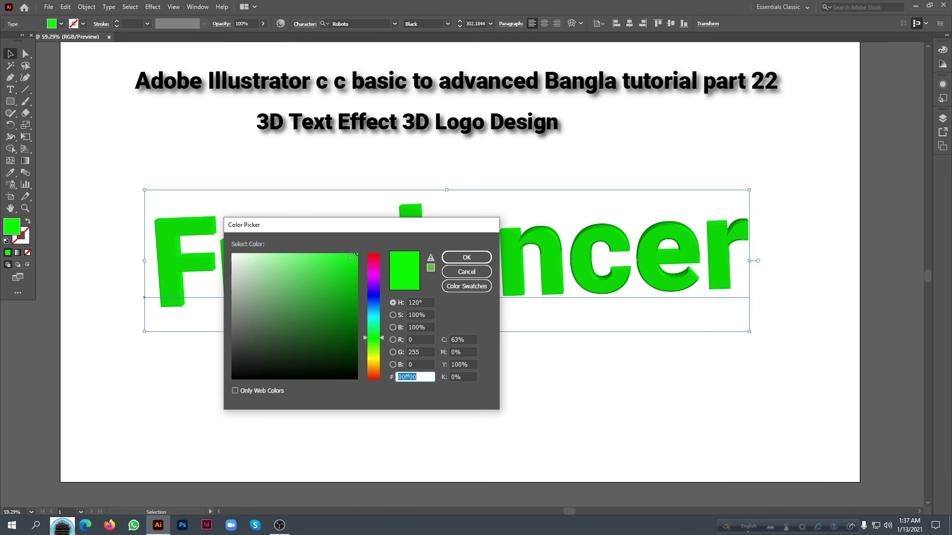
left_click(375, 262)
left_click(466, 258)
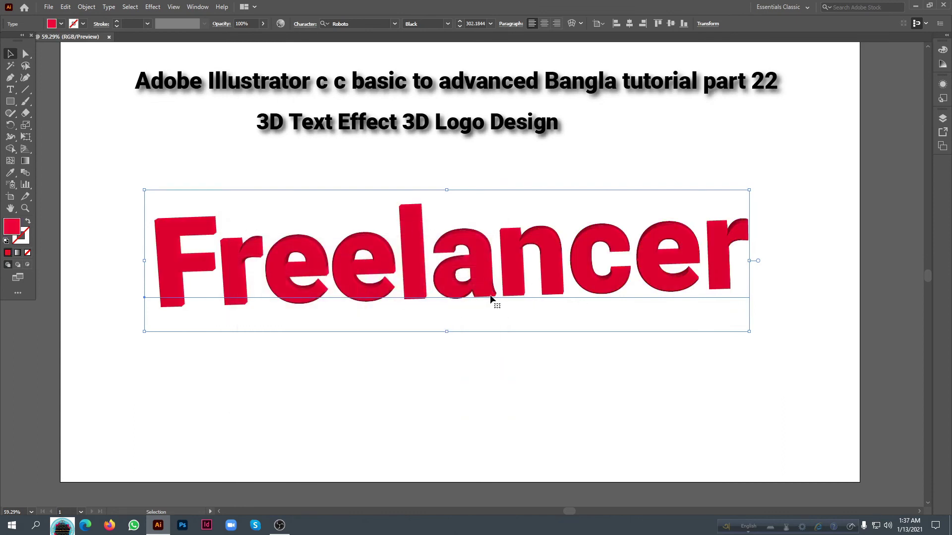
- Apply a linear gradient fill to the "Freelancer" text, with a magenta start stop and a black end stop
left_click(198, 7)
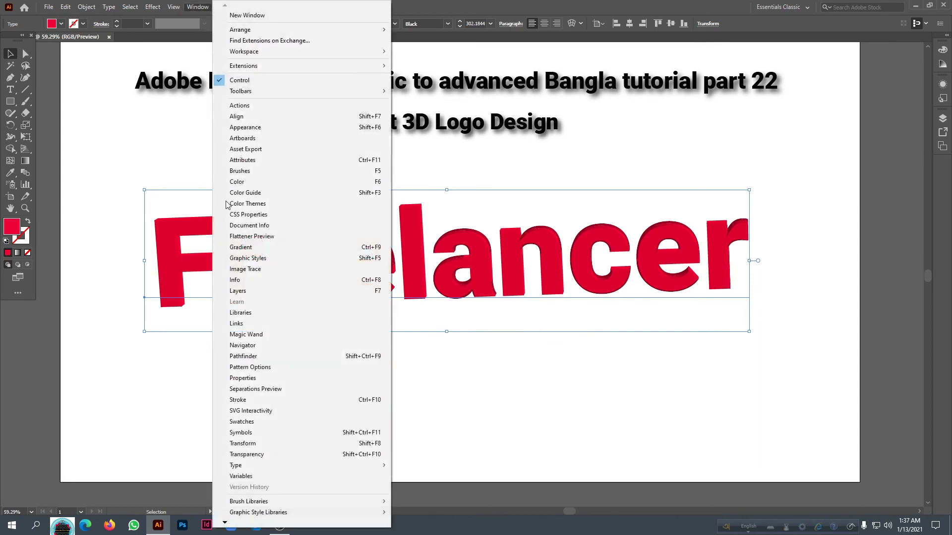
left_click(248, 247)
left_click(743, 230)
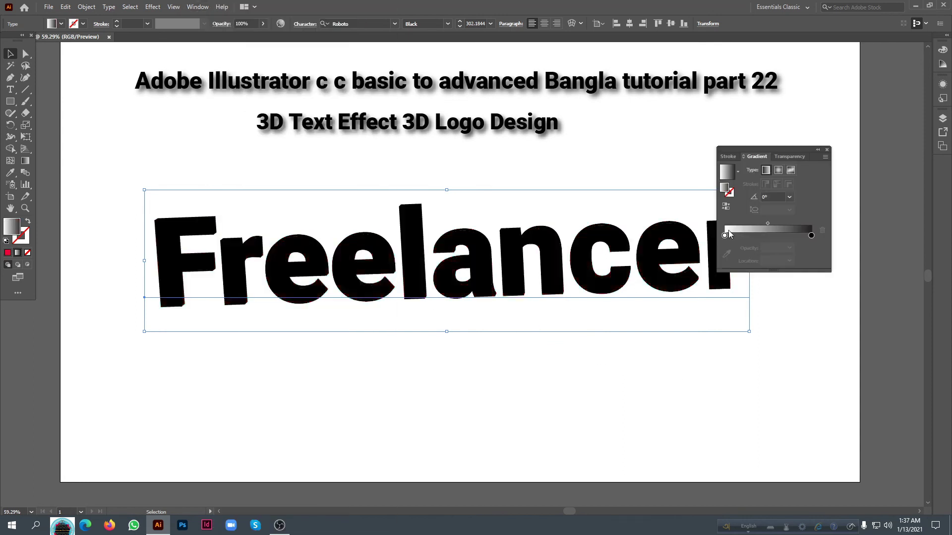
double_click(725, 235)
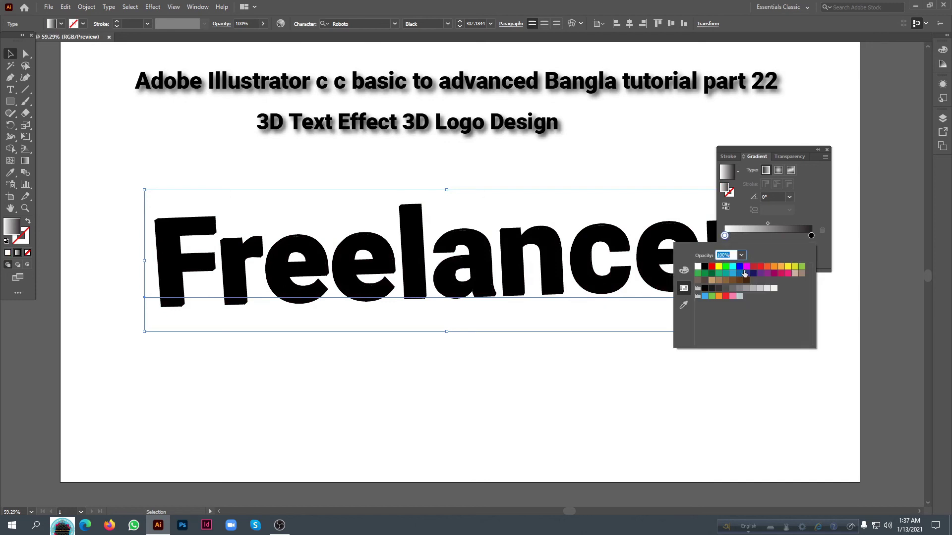
left_click(746, 266)
left_click(811, 235)
double_click(812, 236)
left_click(832, 154)
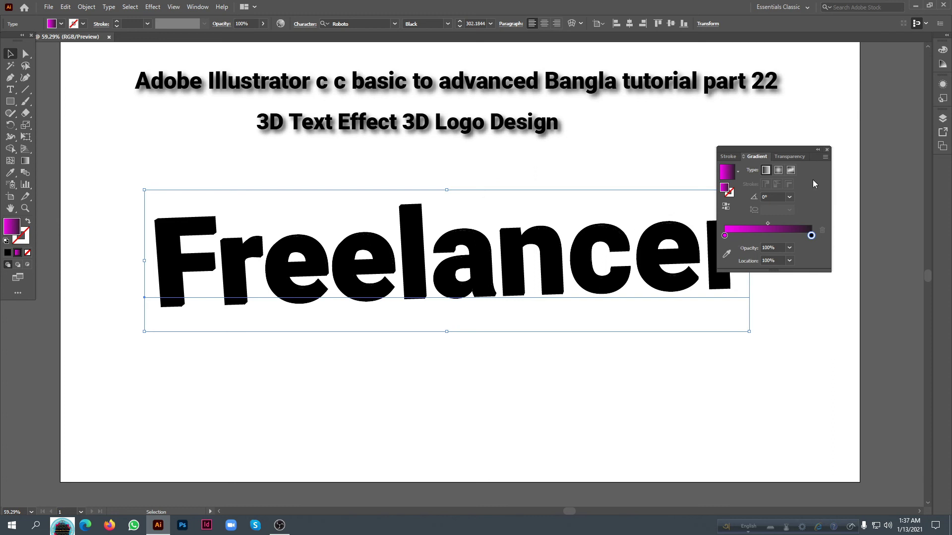
left_click(827, 150)
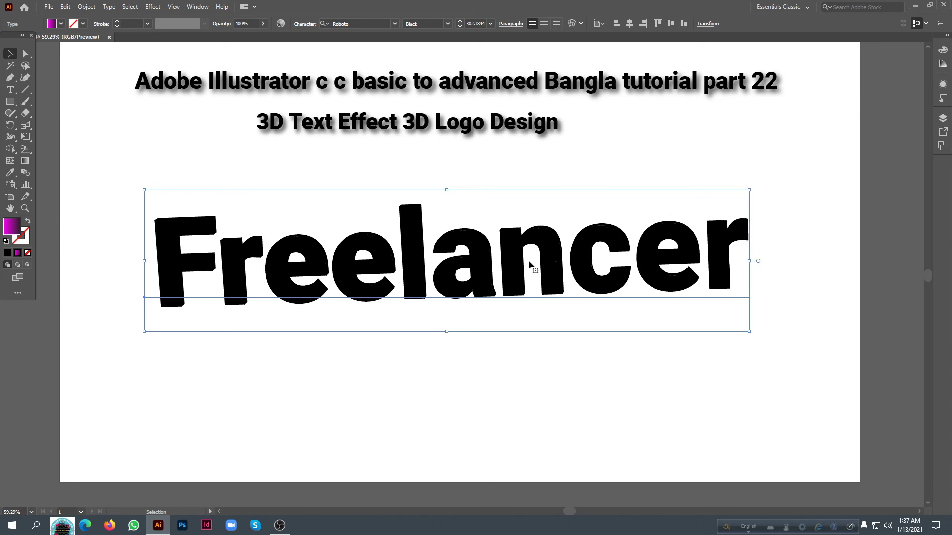
- Convert the "Freelancer" text to outlines and fill them with the magenta-to-black gradient
right_click(554, 246)
left_click(587, 312)
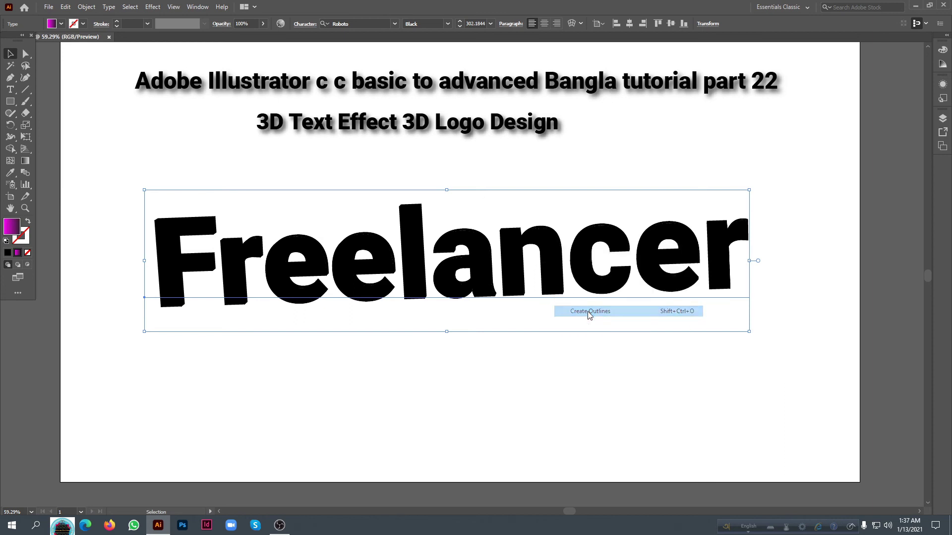
left_click(196, 7)
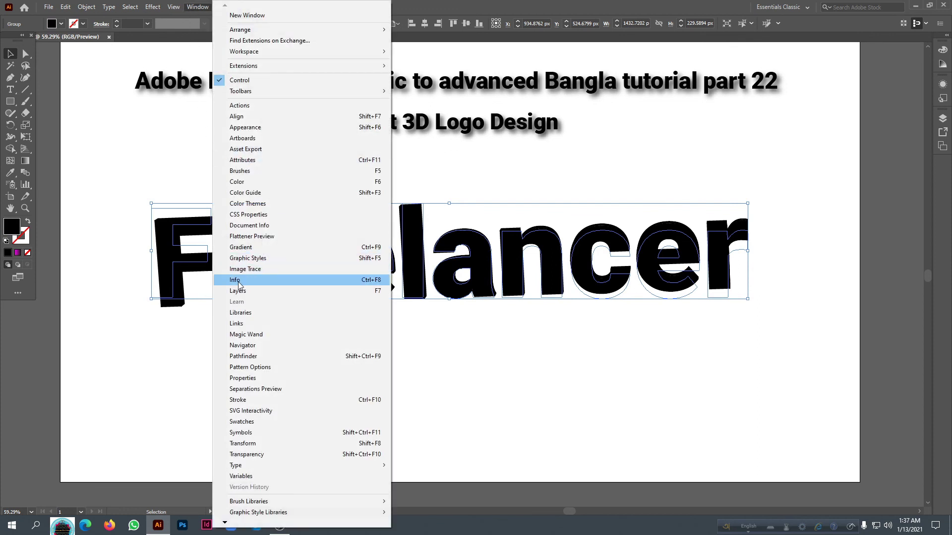
left_click(241, 247)
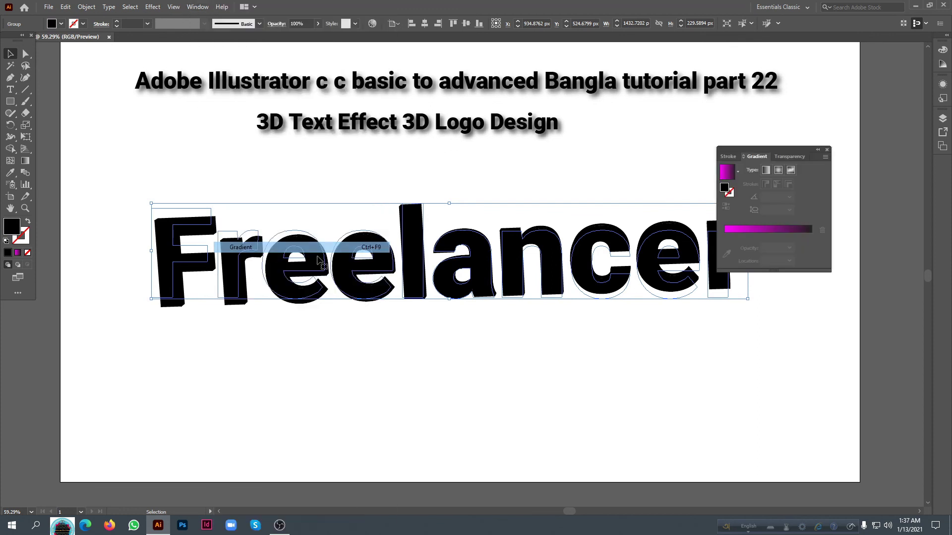
left_click(725, 237)
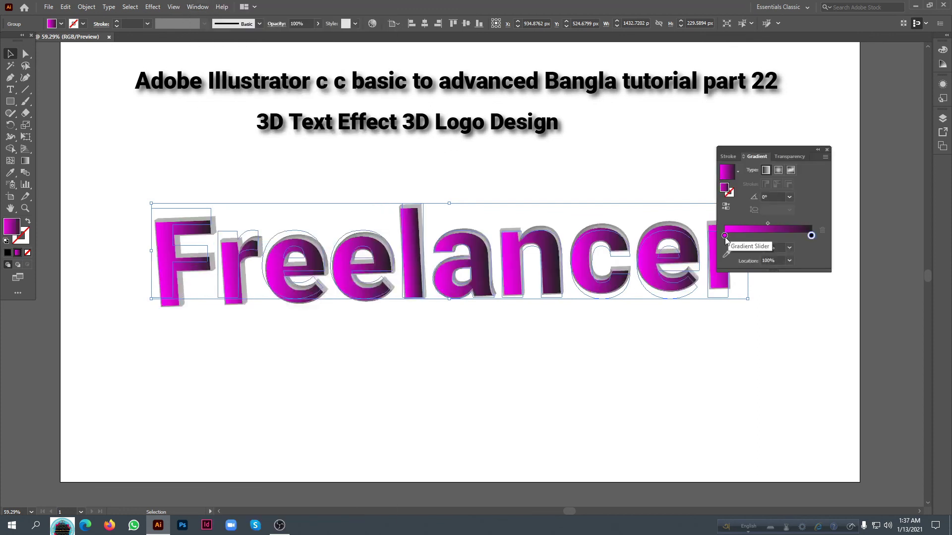
- Change the gradient's black end stop to pinkish red and shift the outlined "Freelancer" lettering slightly left and down
double_click(811, 236)
left_click(789, 276)
key("ctrl+shift+a")
left_click_drag(788, 150, 863, 70)
left_click_drag(139, 216, 634, 314)
left_click(651, 365)
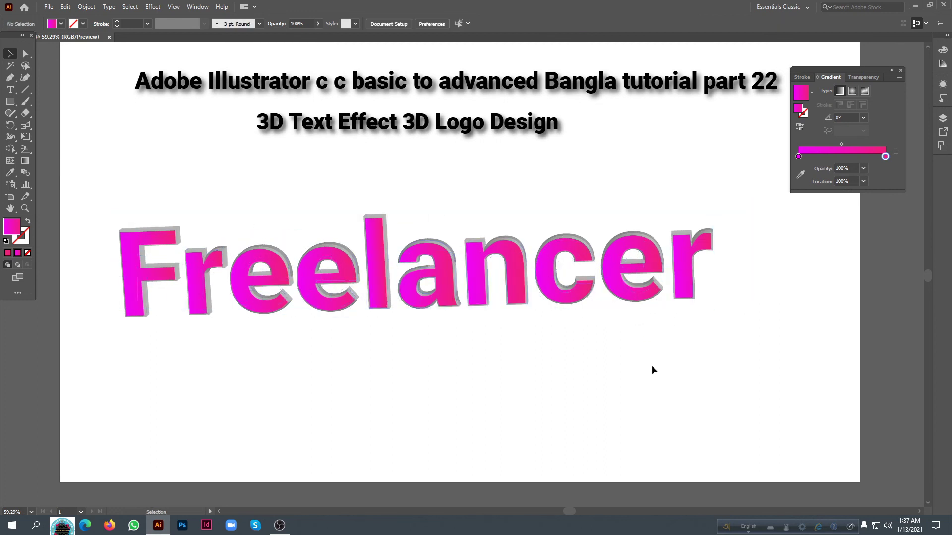
- Nudge the lettering to the right and add an orange gradient stop in the middle, at about 49.4%
left_click_drag(502, 283, 516, 280)
left_click_drag(798, 156, 831, 157)
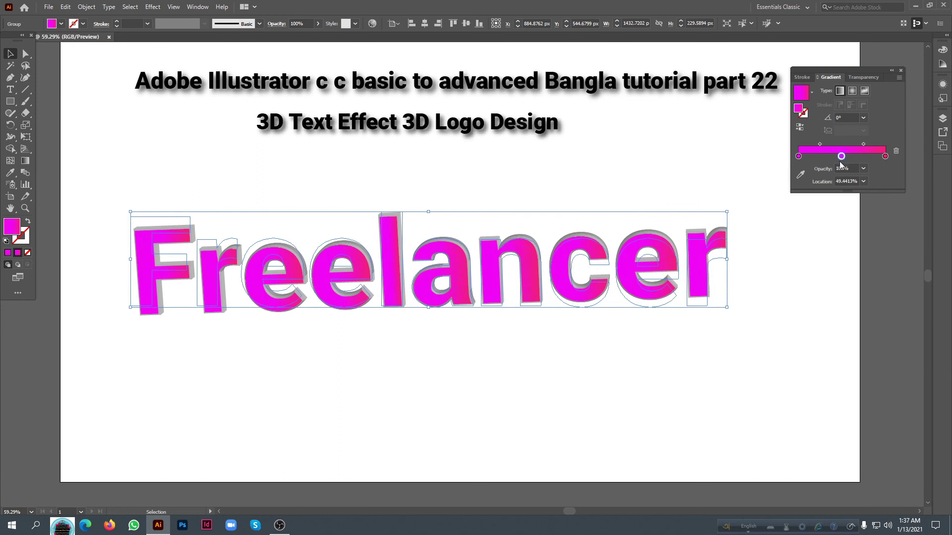
double_click(841, 157)
left_click(848, 194)
left_click(850, 190)
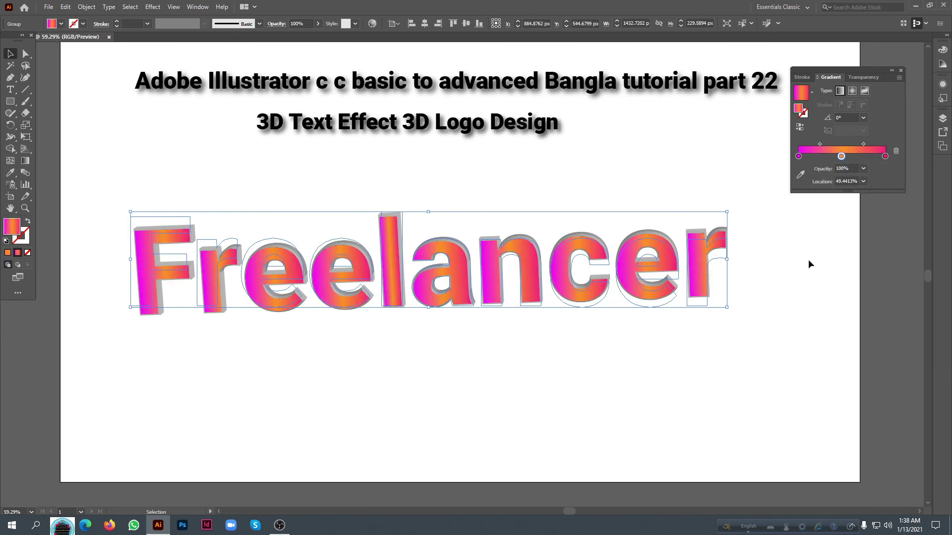
- Try moving the outlined "Freelancer" lettering slightly lower on the artboard
left_click(808, 260)
left_click_drag(129, 195, 705, 328)
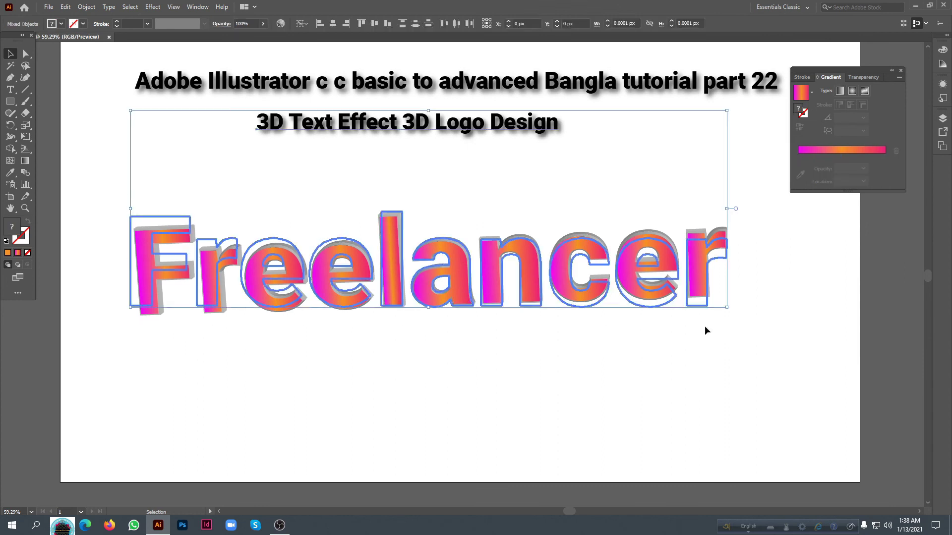
left_click(578, 370)
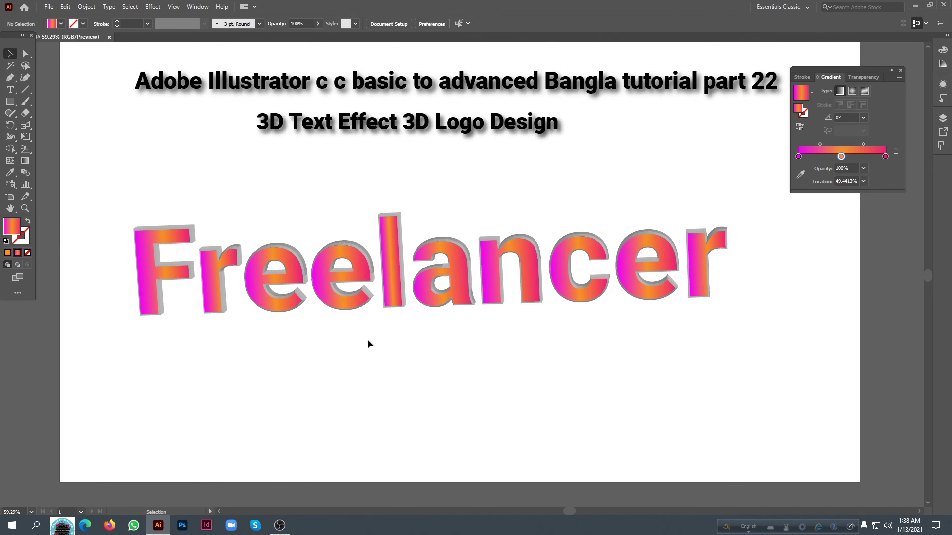
left_click_drag(697, 275, 700, 288)
left_click(567, 362)
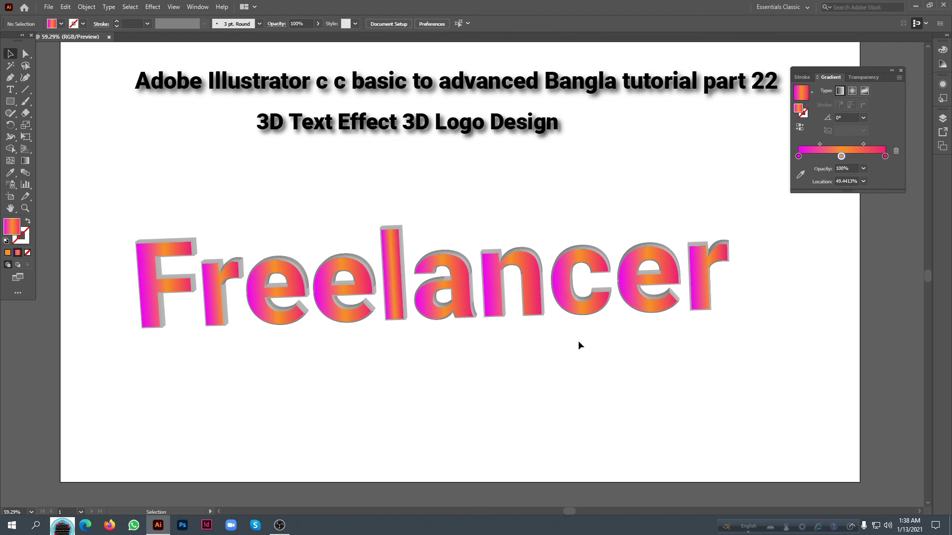
- Undo the last changes, move the "Freelancer" lettering down about 29 px and left about 7 px, and deselect it
key("ctrl+z")
key("ctrl+z")
key("ctrl+z")
left_click_drag(535, 285, 535, 303)
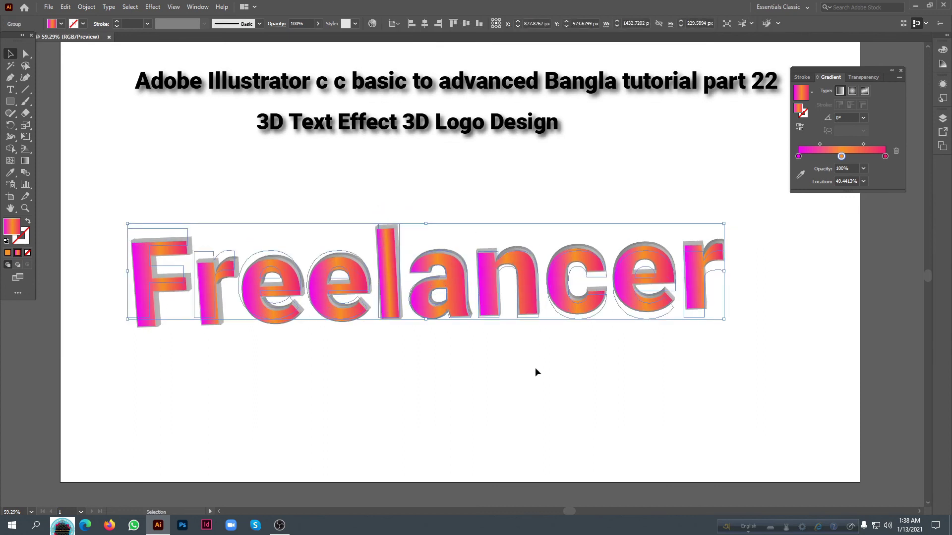
left_click(544, 356)
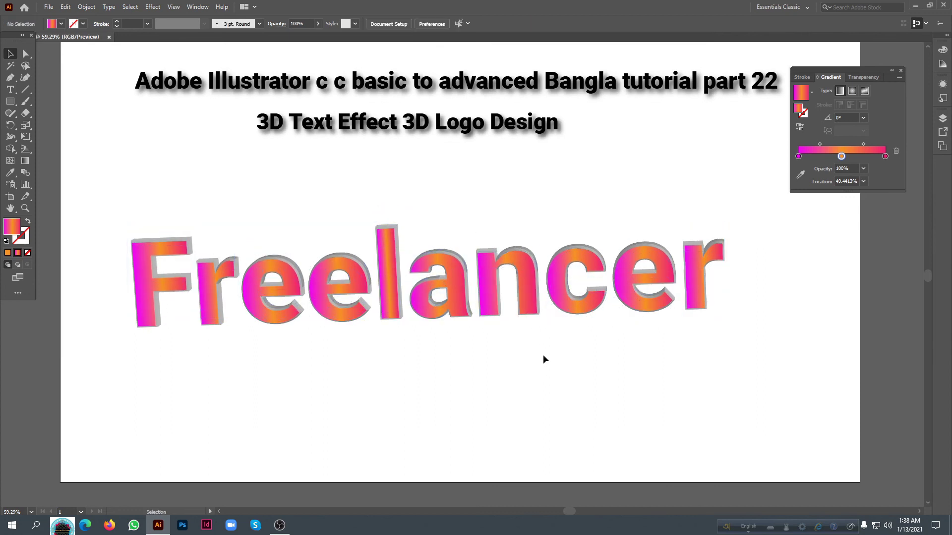